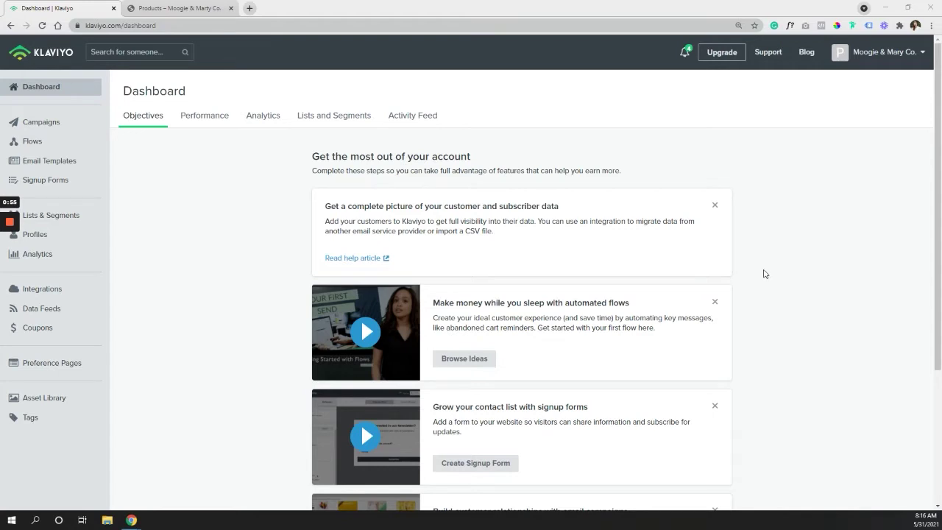
Switch to the Shopify 'Products – Moogie & Marty Co.' browser tab.
click(127, 8)
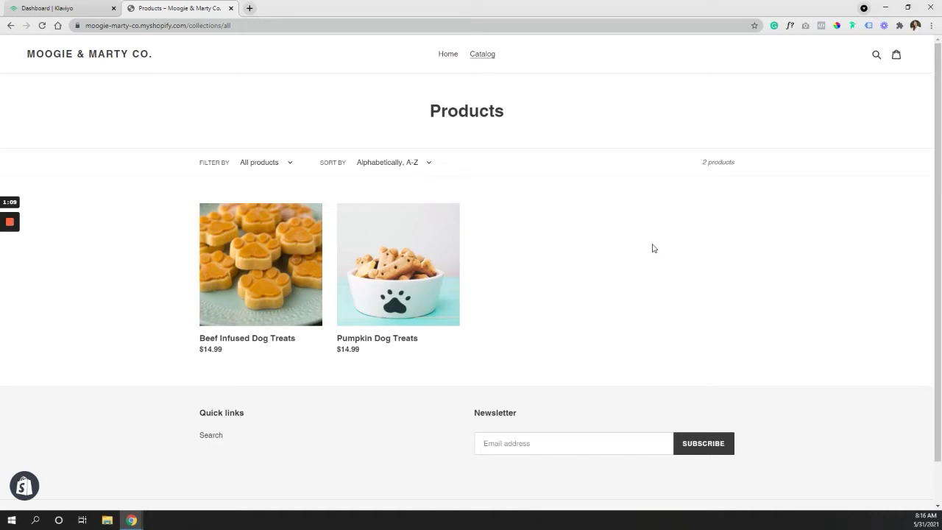
Open Pumpkin Dog Treats and Beef Infused Dog Treats in new tabs.
right_click(395, 343)
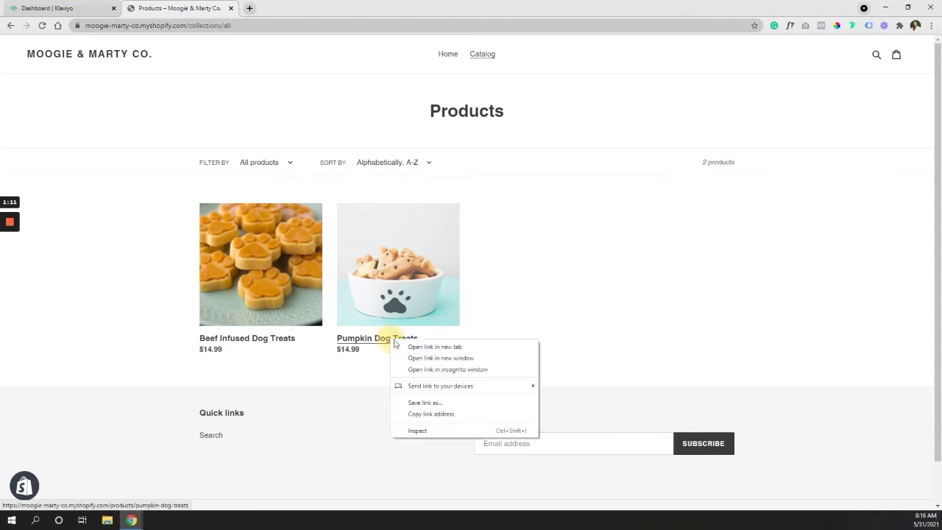
click(433, 347)
right_click(270, 337)
click(304, 341)
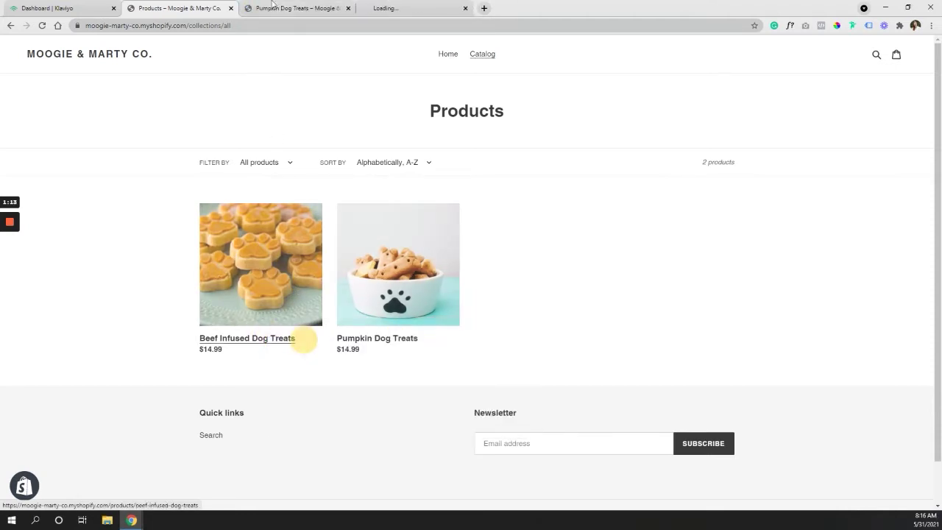
Add both dog treats to the cart and proceed to checkout, totalling $29.98.
click(272, 6)
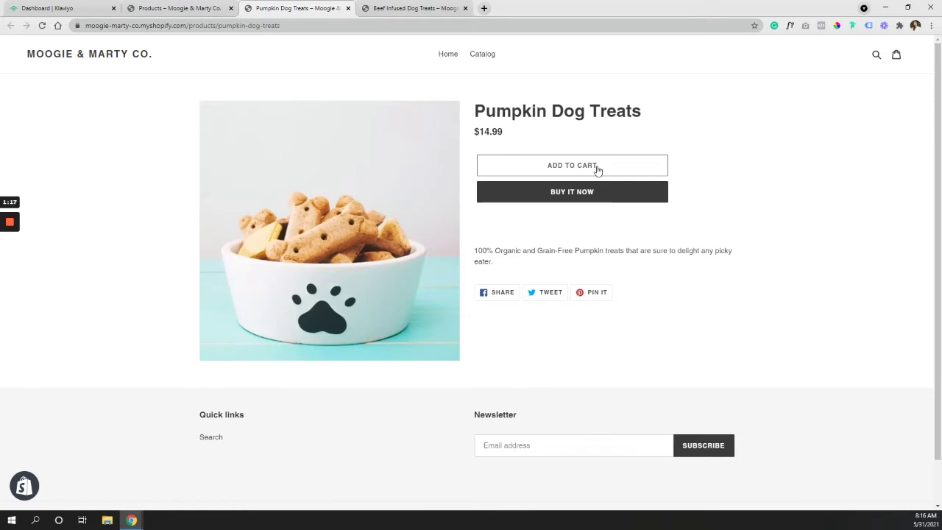
click(597, 168)
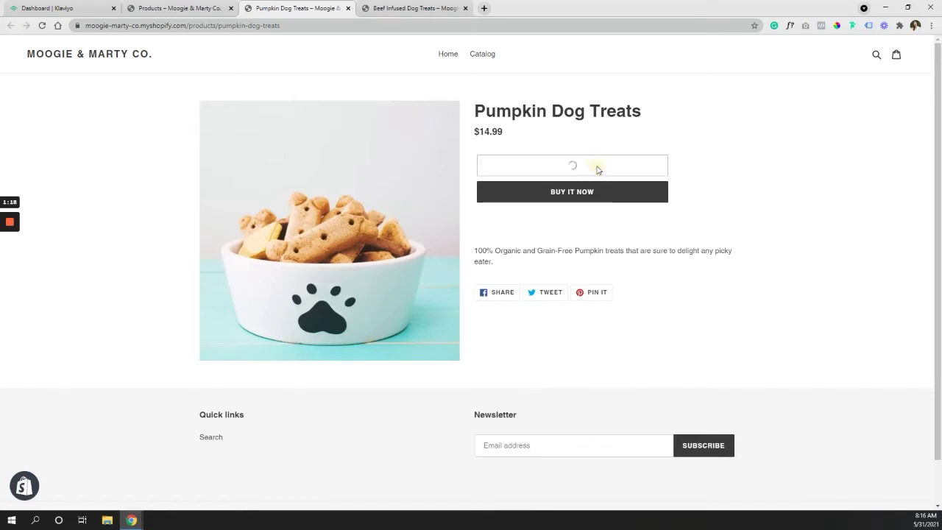
click(408, 8)
click(553, 163)
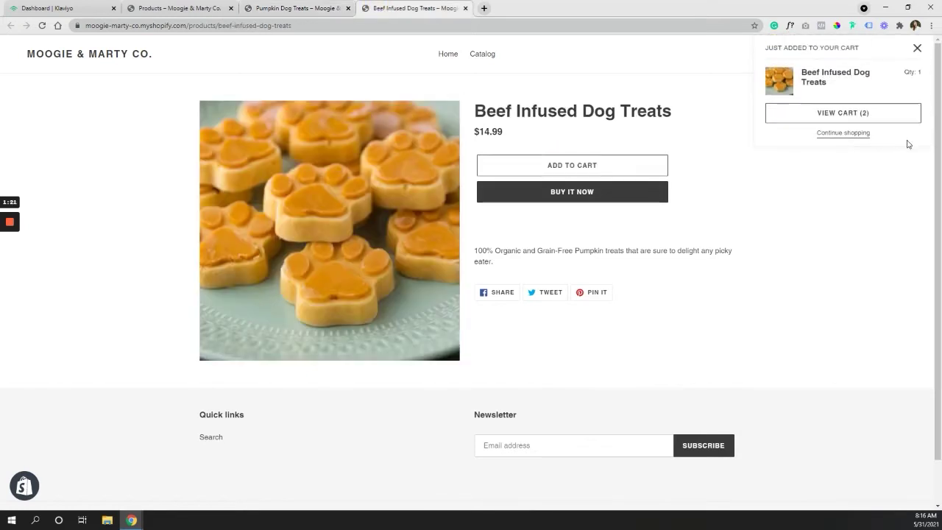
click(895, 114)
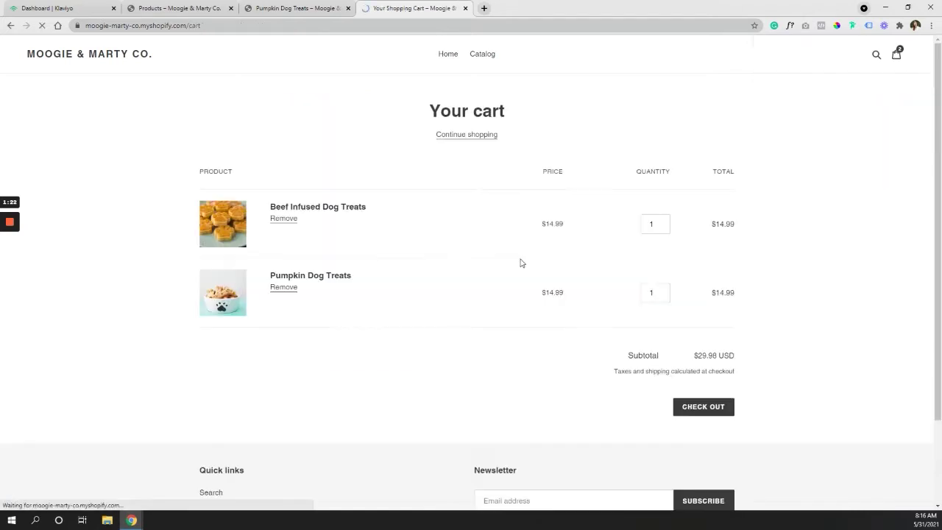
click(706, 410)
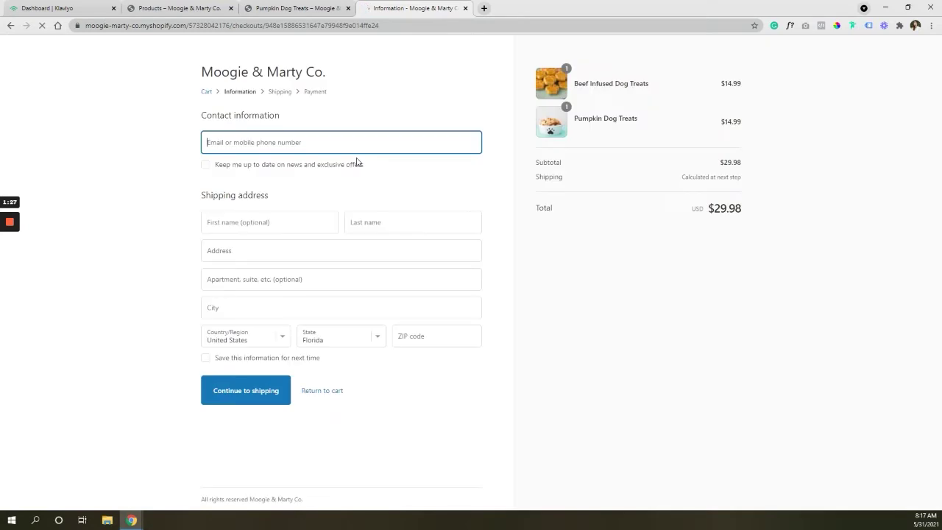
Enter the shopper's e-mail and shipping address, continue to shipping, then go to the store home page.
click(230, 144)
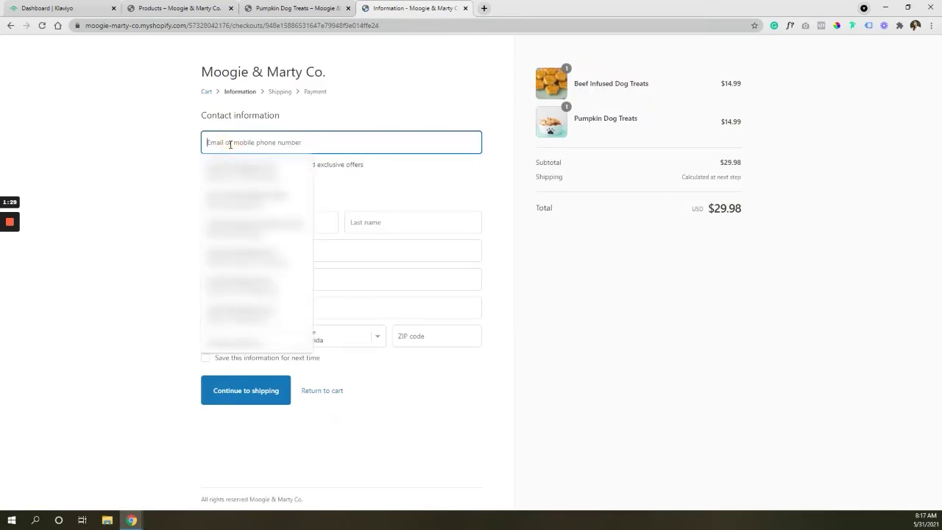
click(156, 160)
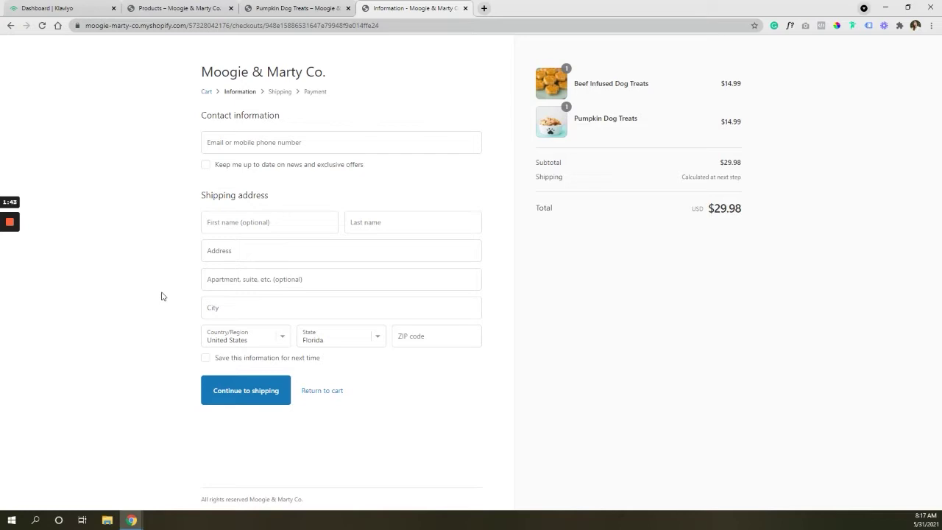
click(234, 142)
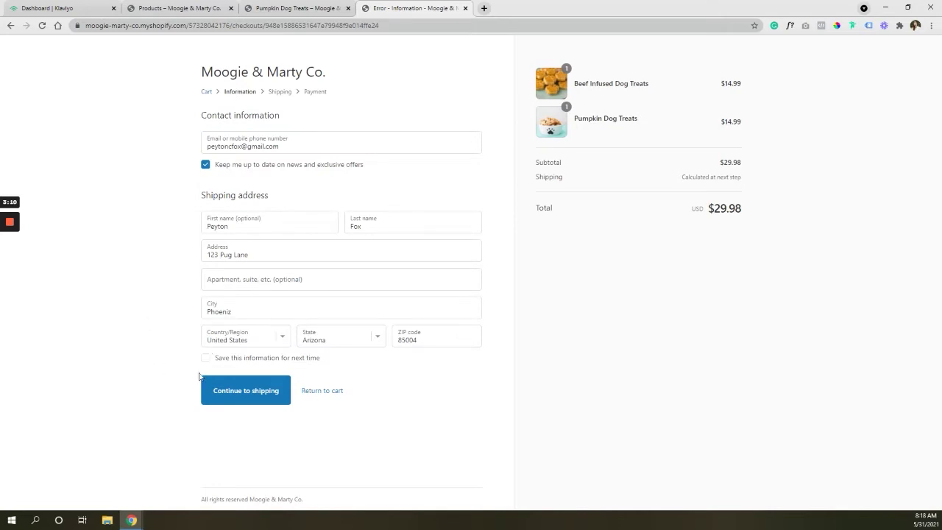
click(228, 396)
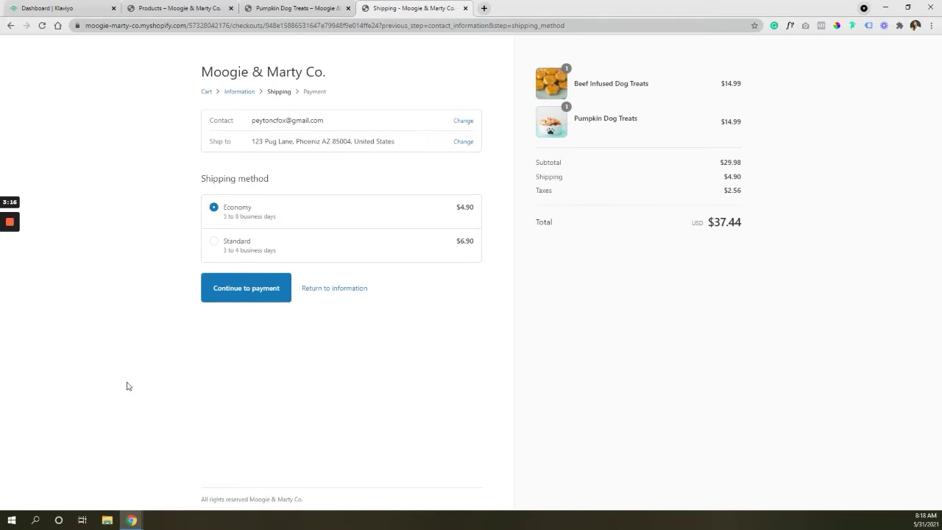
click(287, 71)
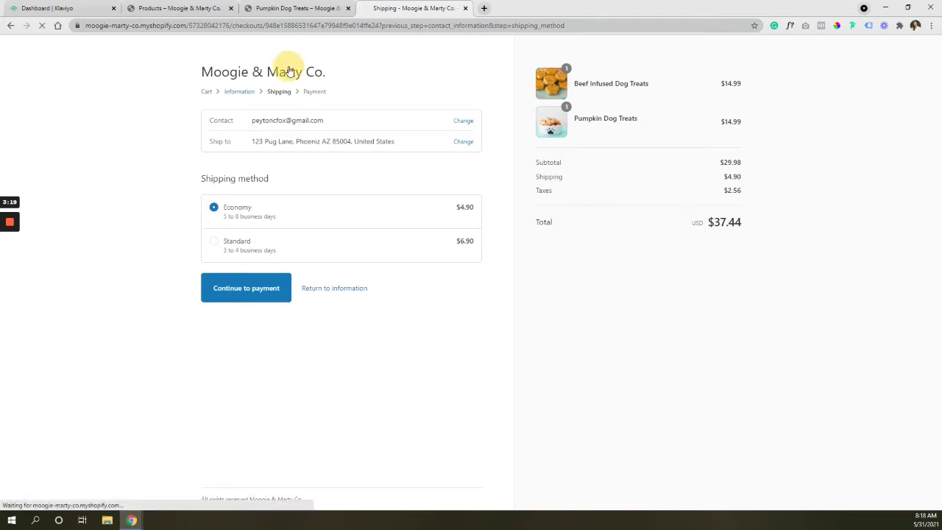
Close the store home page, Pumpkin Dog Treats and products tabs to return to Klaviyo.
click(465, 8)
click(348, 8)
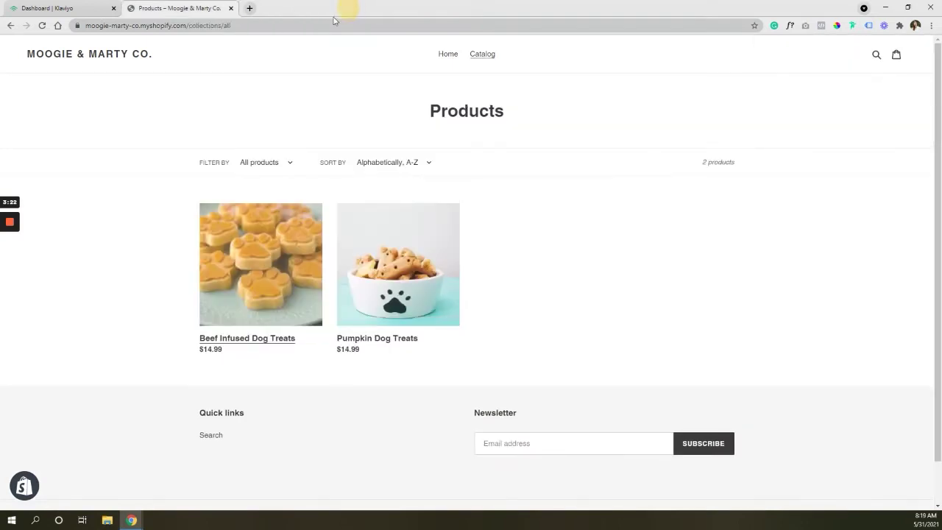
click(230, 8)
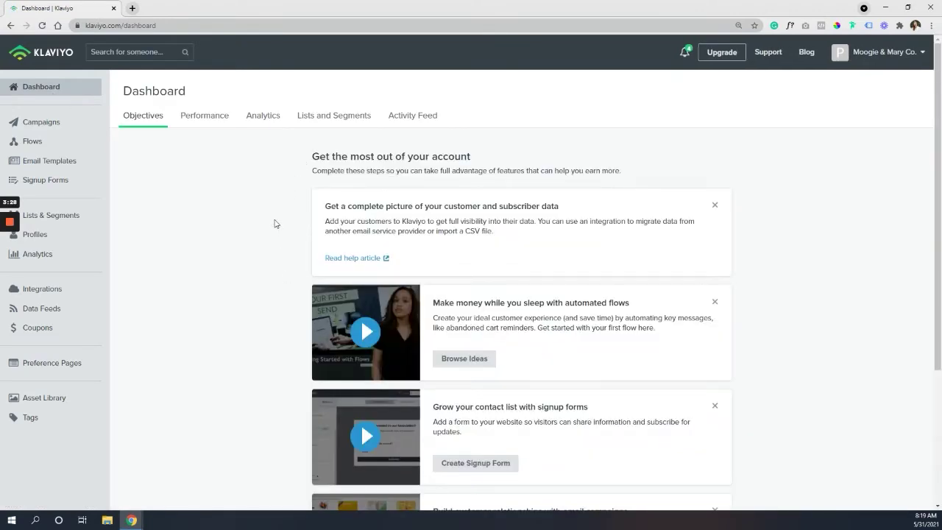
Verify the shopper's latest Started Checkout event lists both dog treats, then go to Flows.
click(427, 113)
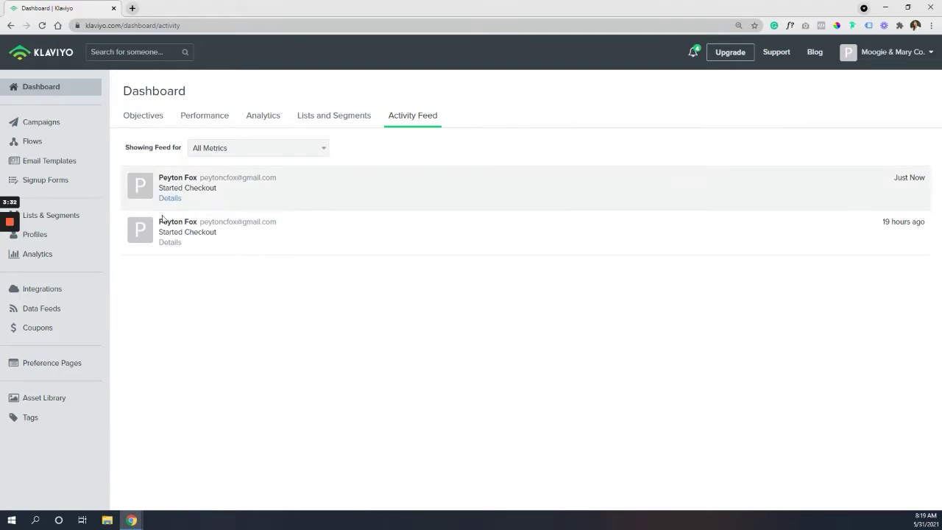
click(175, 175)
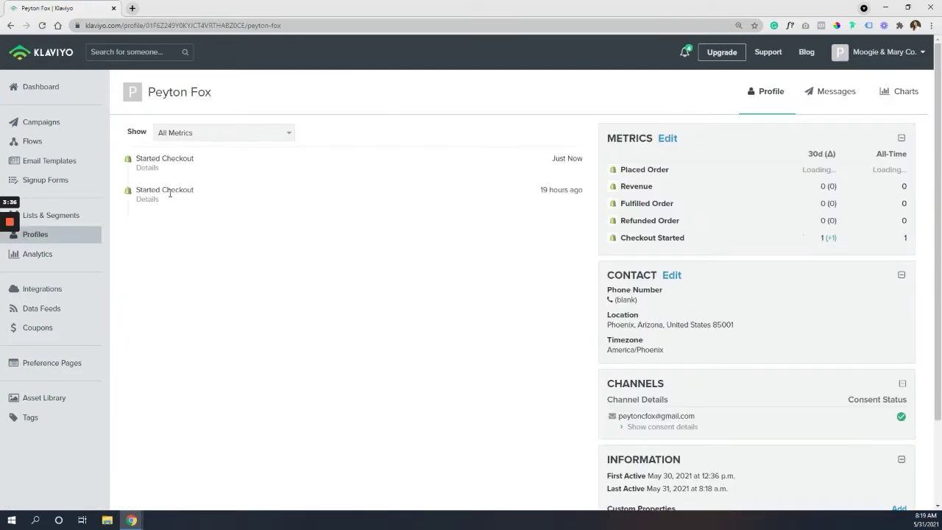
click(148, 168)
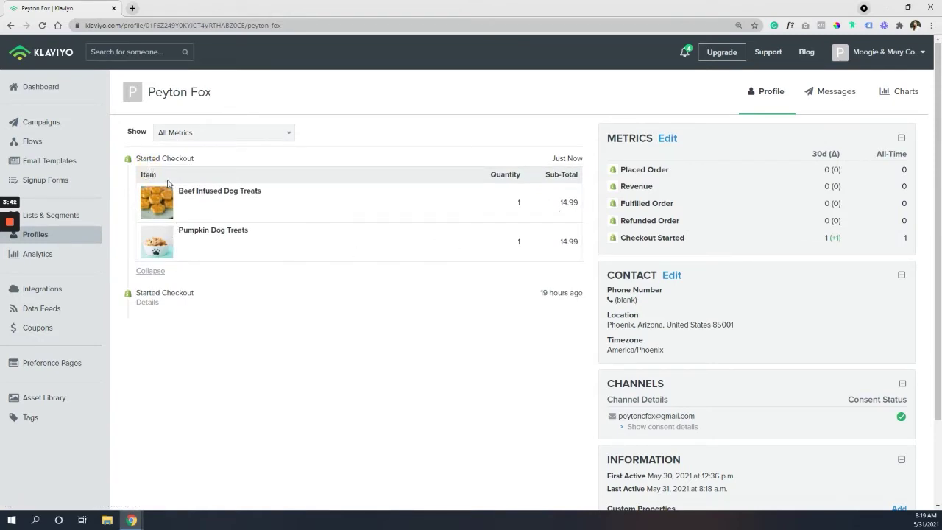
drag(193, 158, 157, 161)
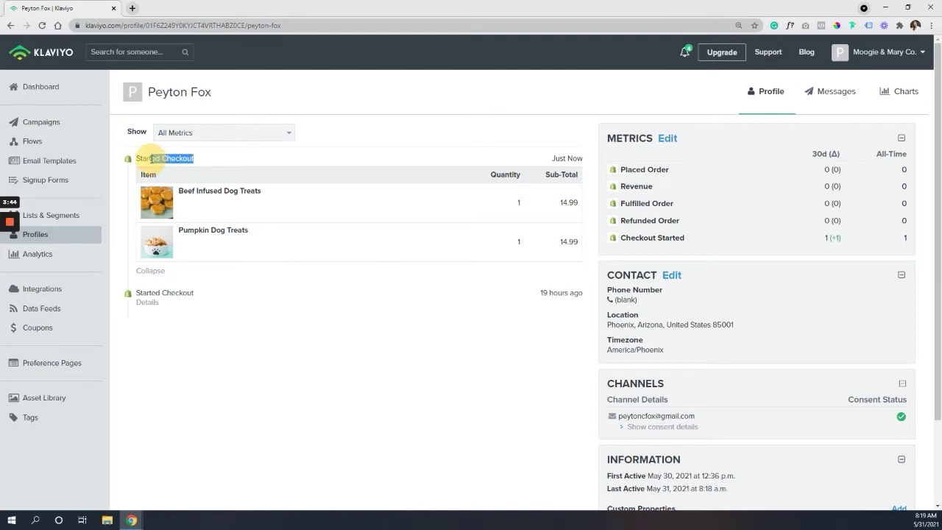
click(248, 160)
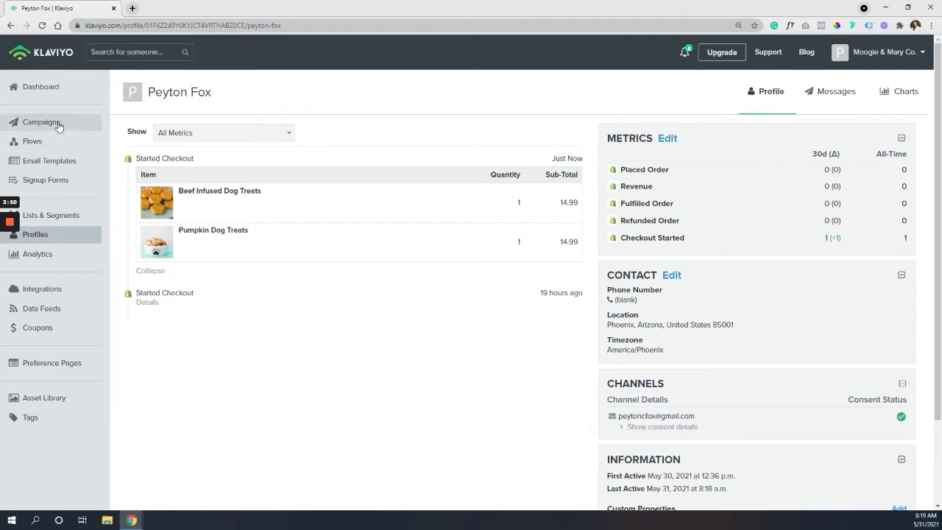
click(50, 145)
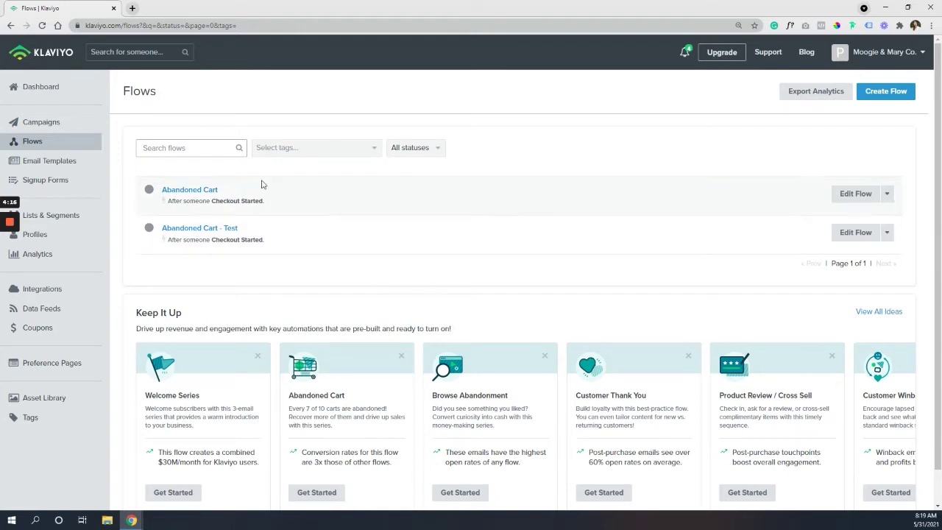
Create a flow from scratch named 'Abandoned Cart - Test Again'.
click(860, 99)
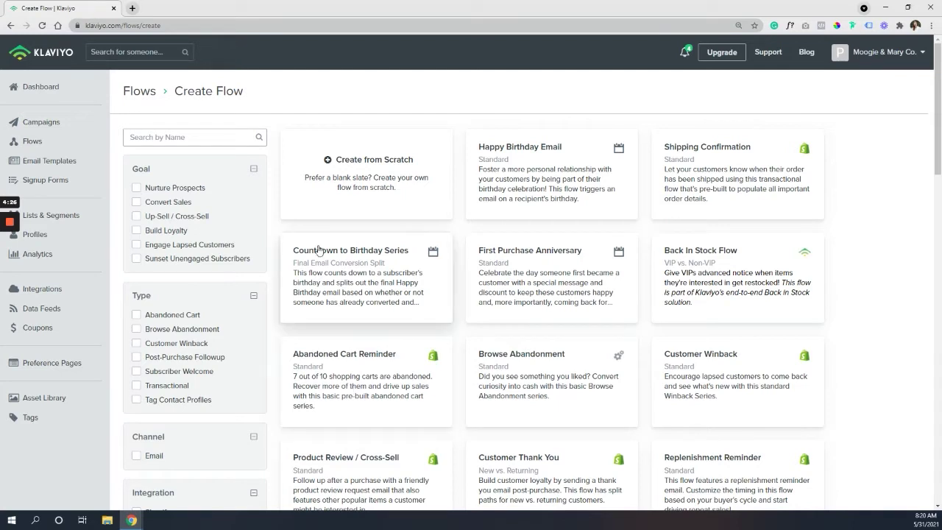
click(364, 169)
click(368, 156)
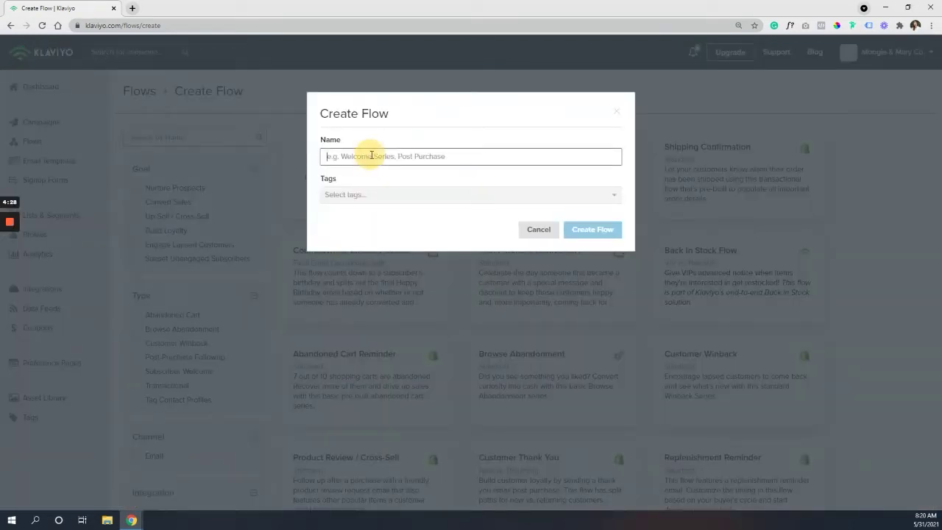
text(Abandoned Cart )
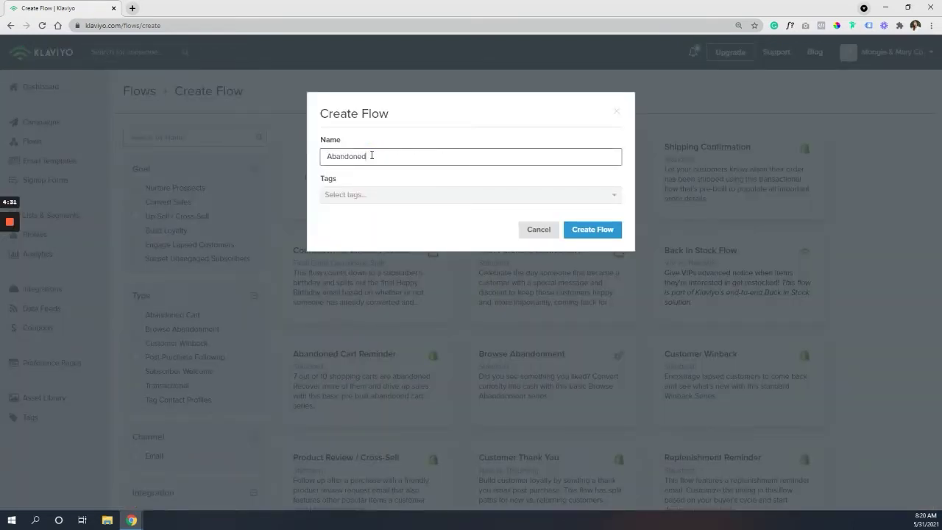
text(- Test Again)
click(582, 230)
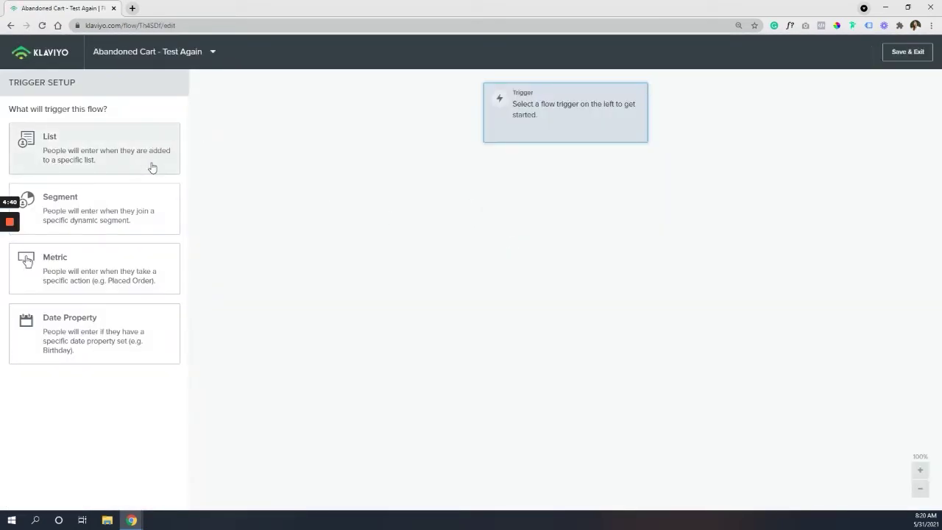
Set the flow's metric trigger to Checkout Started.
click(150, 279)
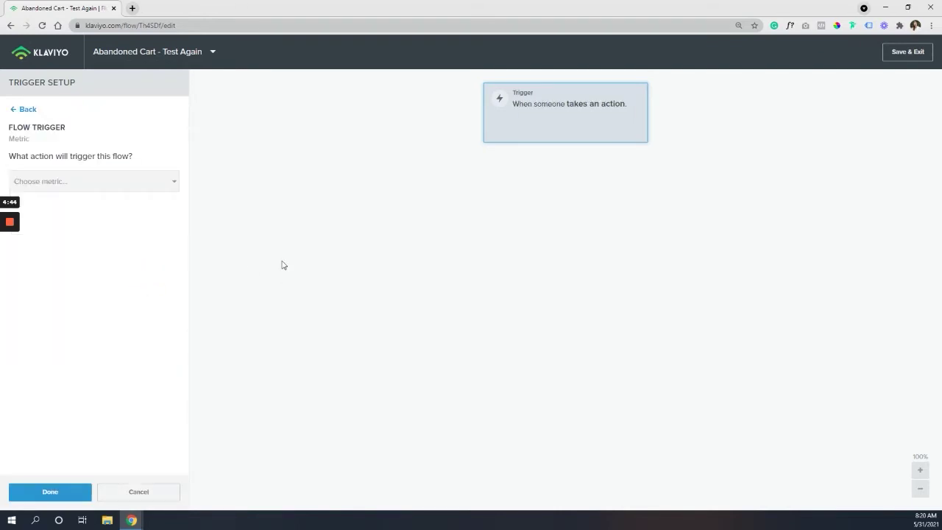
click(145, 187)
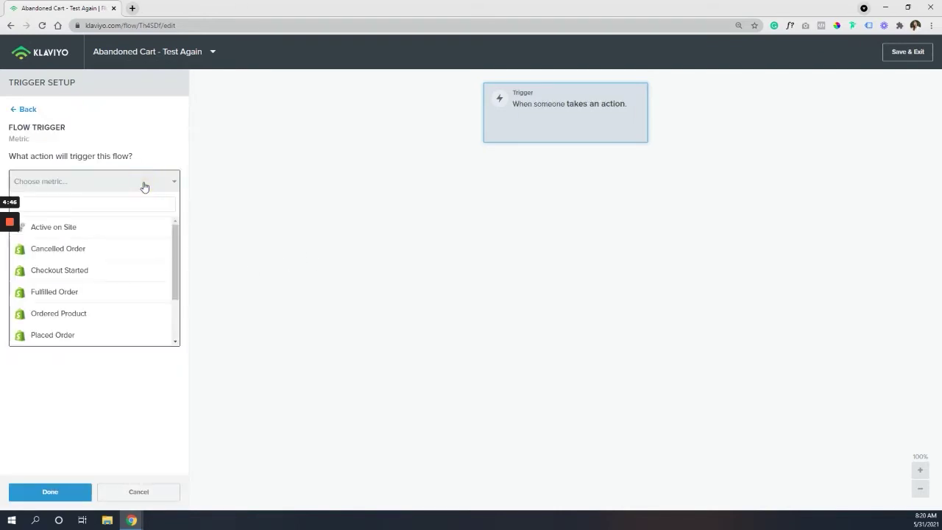
mouse_move(174, 243)
mouse_down()
mouse_move(174, 267)
mouse_move(174, 244)
mouse_up()
click(90, 265)
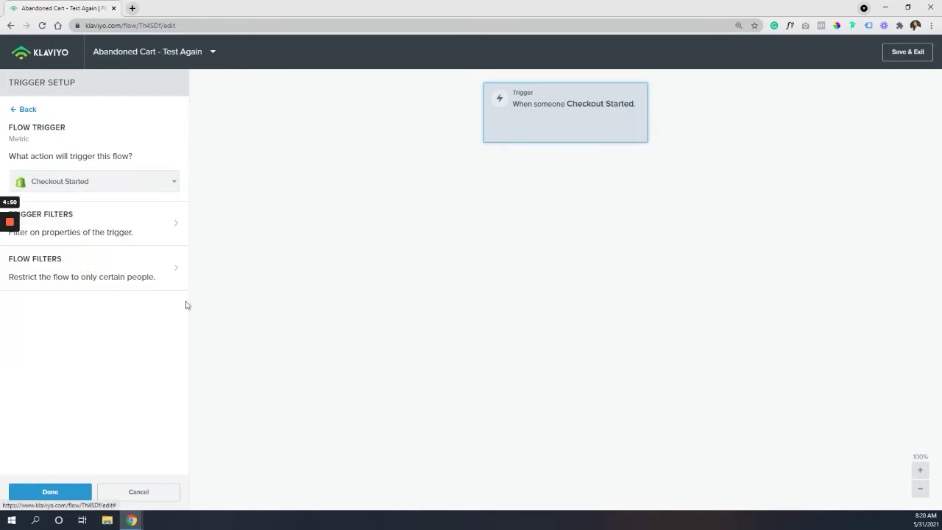
click(74, 491)
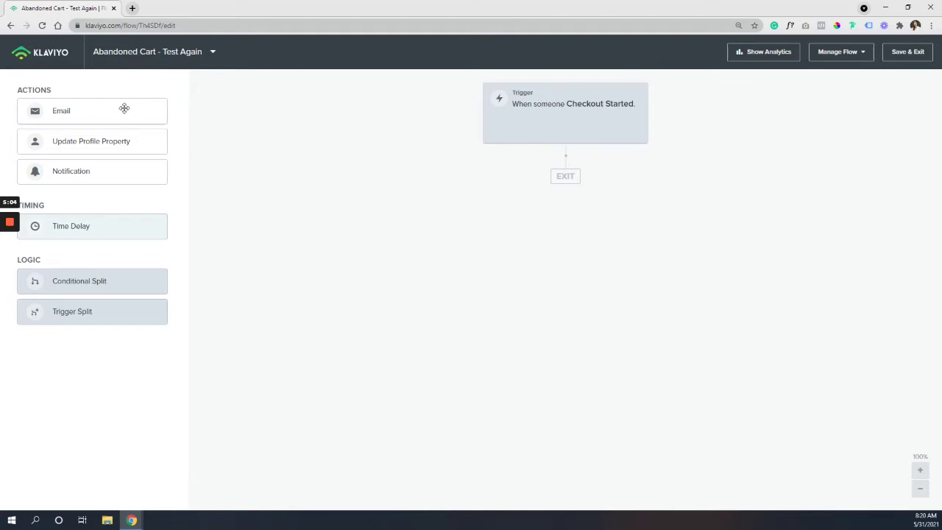
Add an email step after the Checkout Started trigger and open its editor.
drag(80, 110, 584, 169)
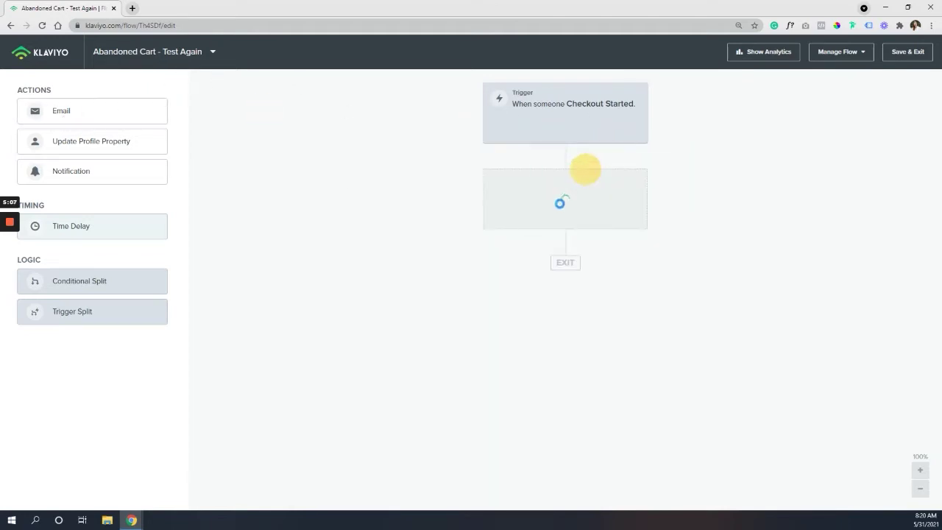
click(636, 180)
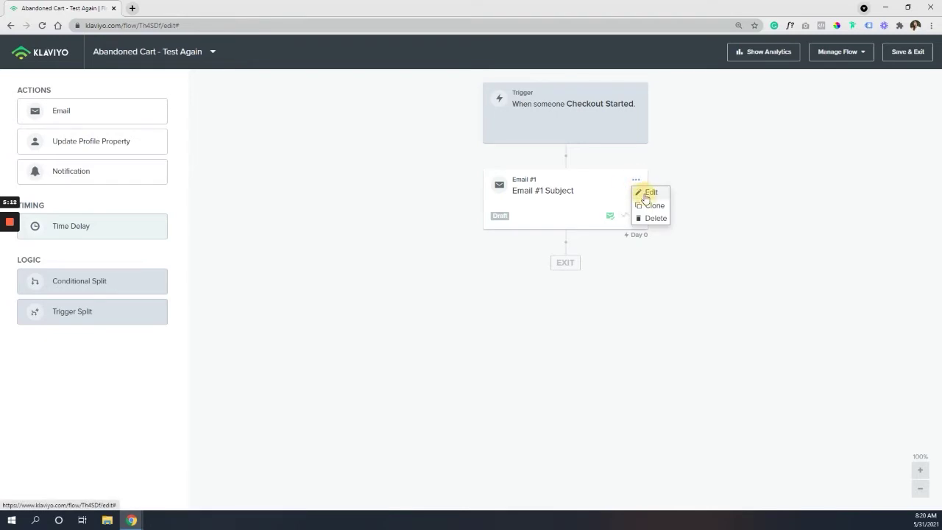
click(648, 194)
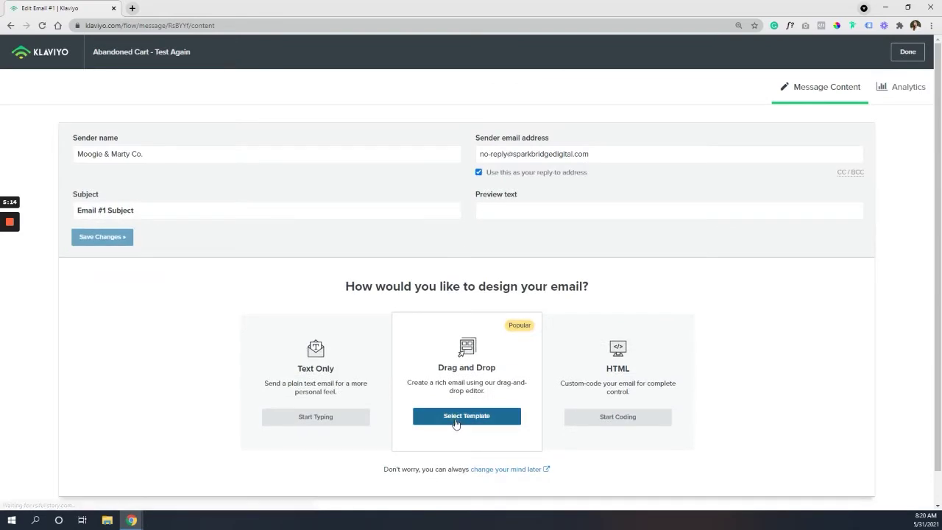
Load the saved Newsletter #7 (Snack) template as the email design.
click(457, 422)
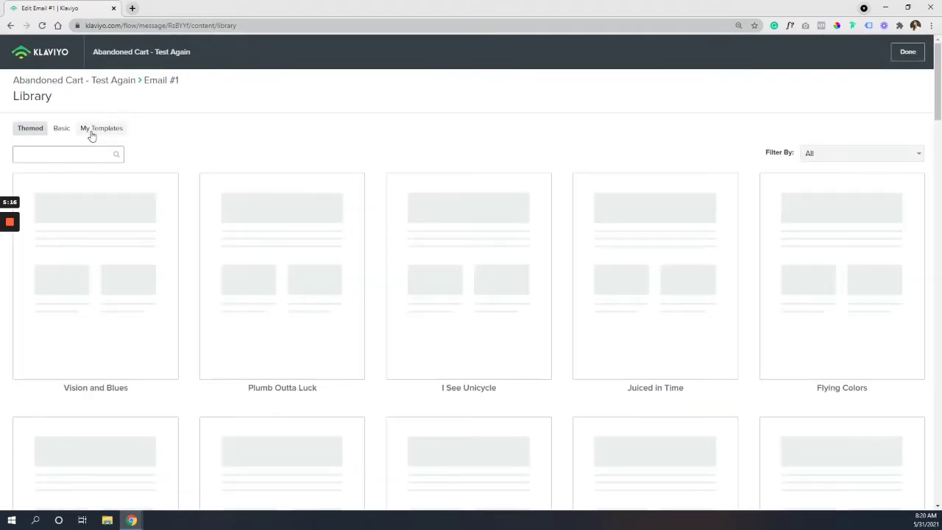
click(90, 130)
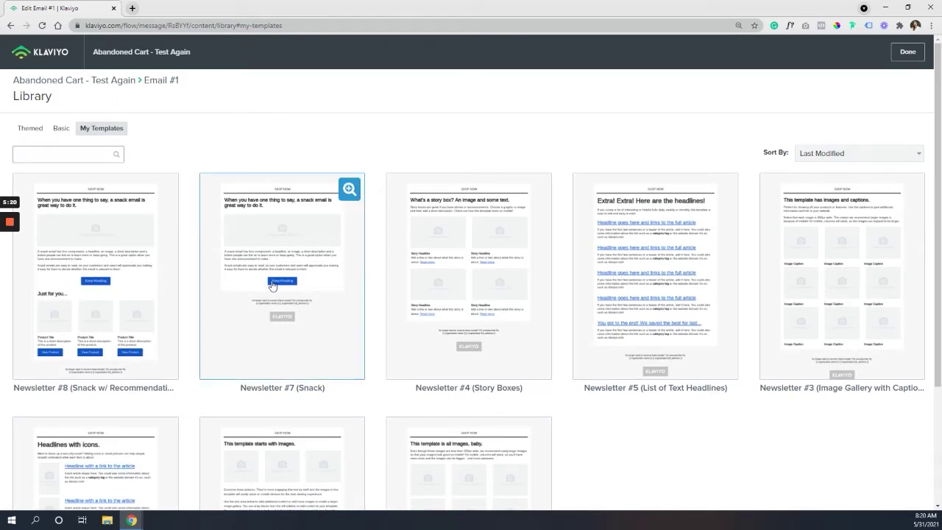
click(272, 285)
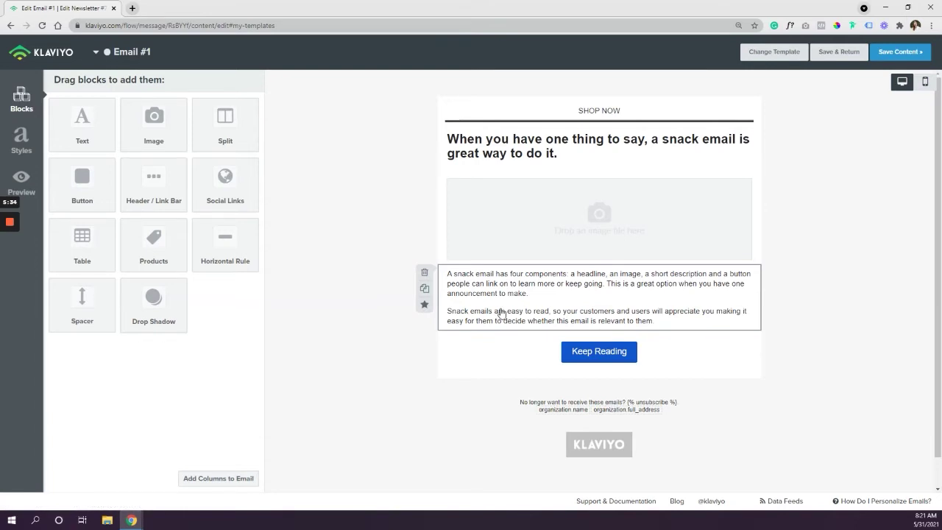
click(799, 343)
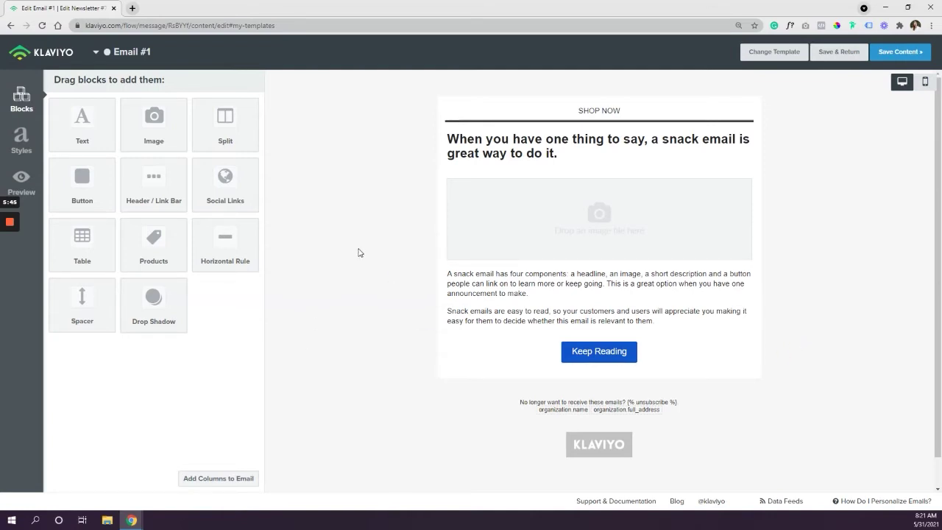
click(27, 184)
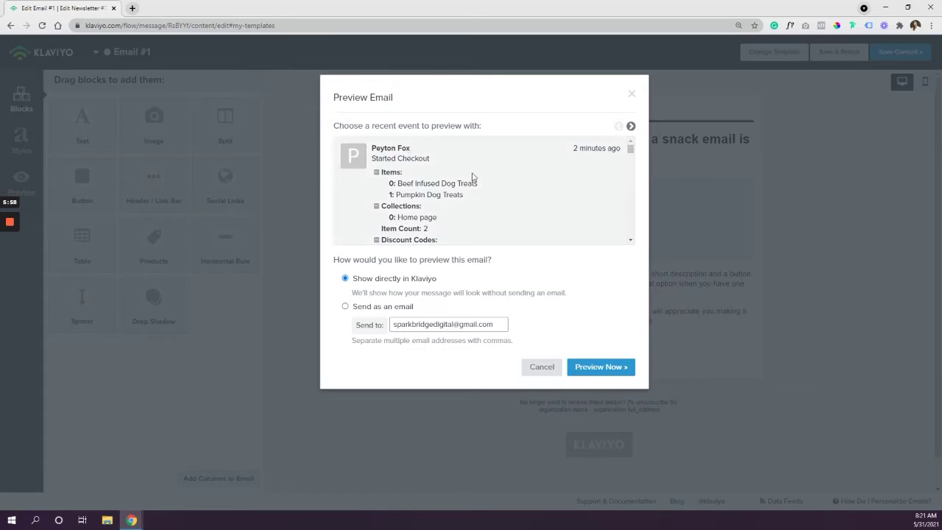
scroll(473, 176, down, 10)
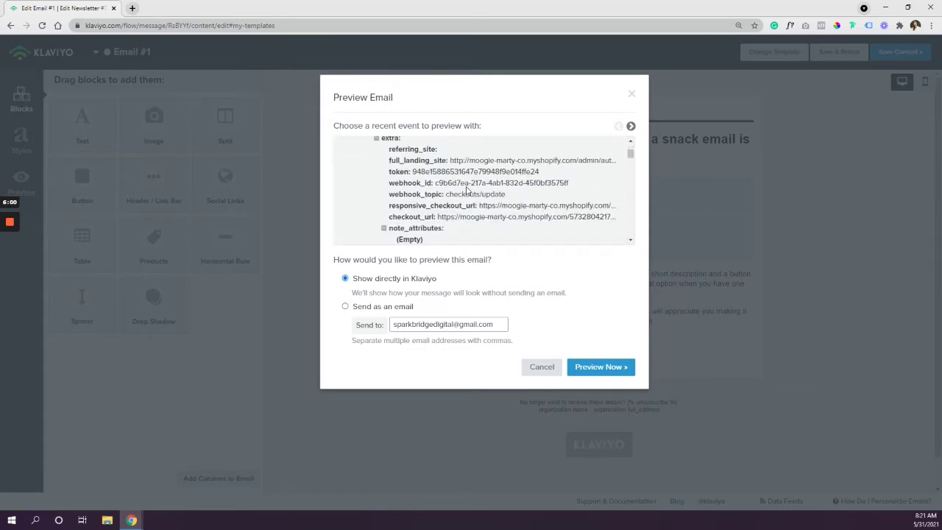
scroll(563, 208, down, 3)
scroll(565, 206, down, 4)
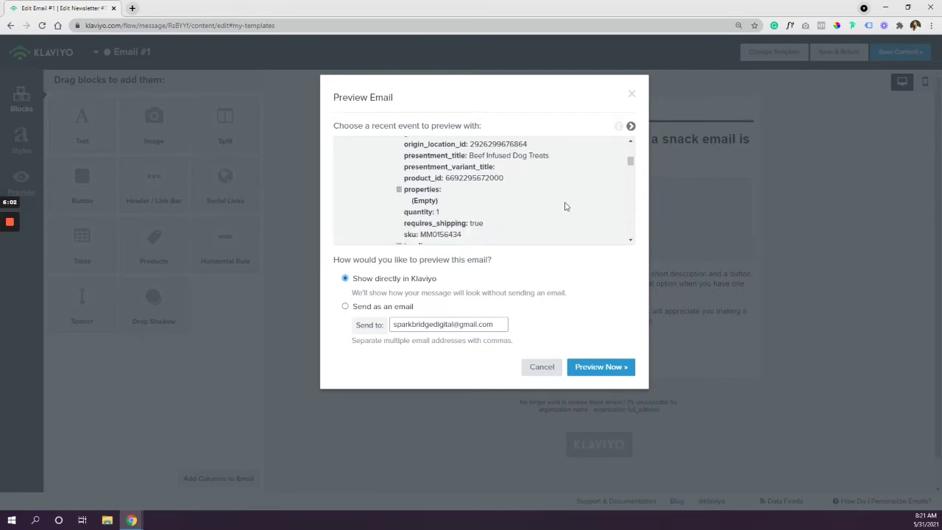
scroll(565, 207, up, 15)
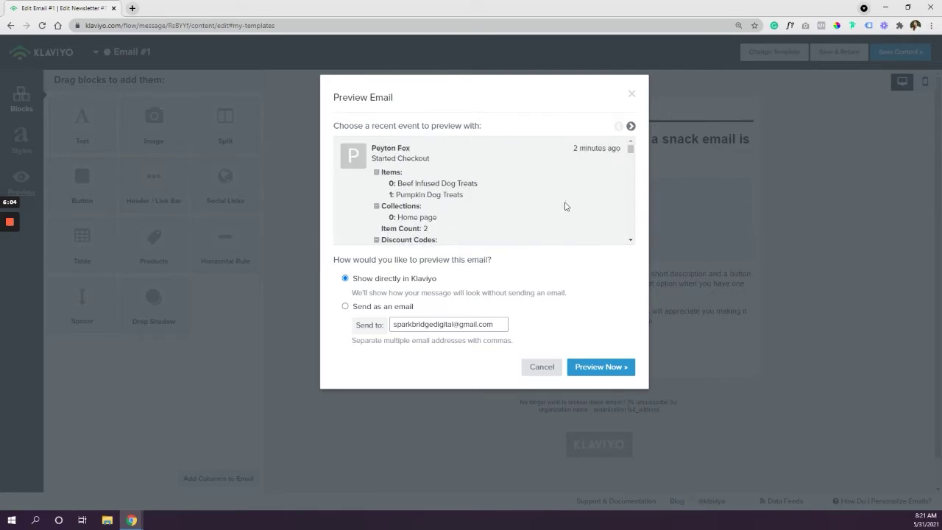
click(632, 95)
drag(81, 248, 603, 257)
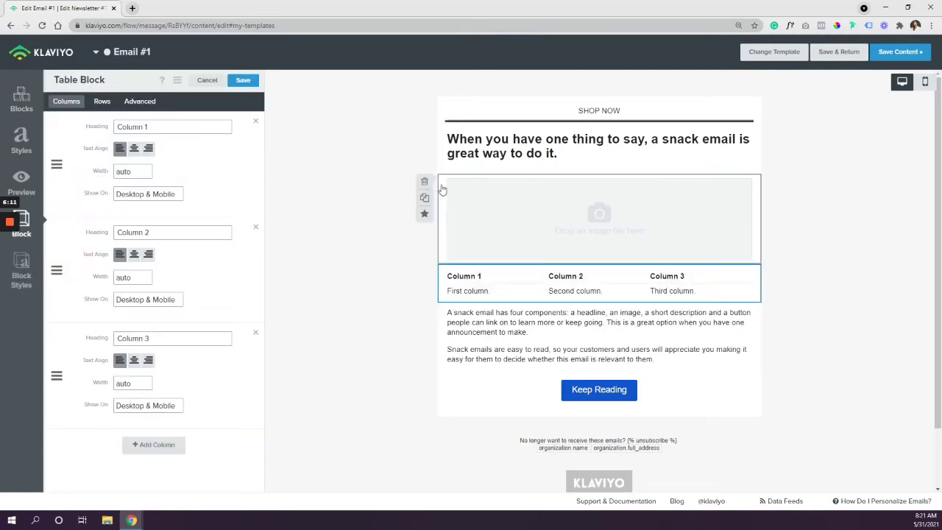
Delete the image placeholder, headline and description paragraph blocks.
click(425, 186)
click(592, 156)
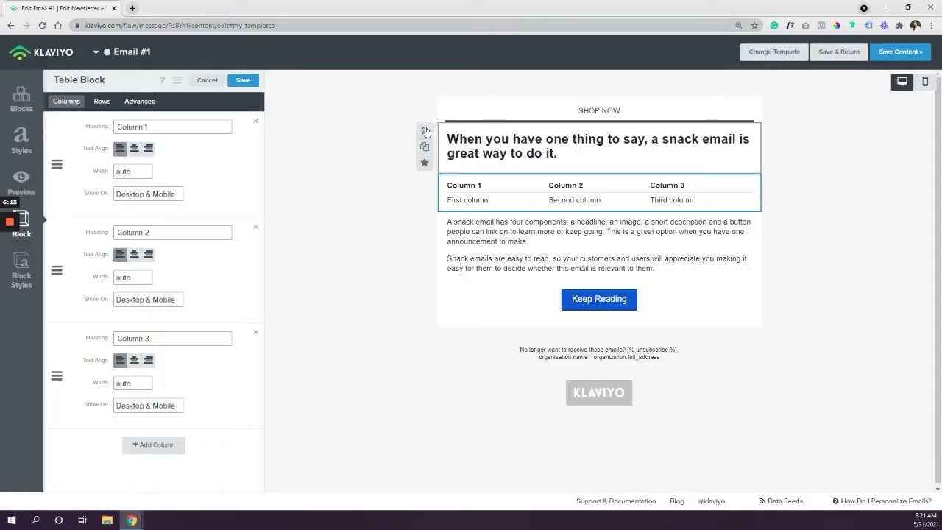
click(425, 131)
click(593, 157)
click(425, 171)
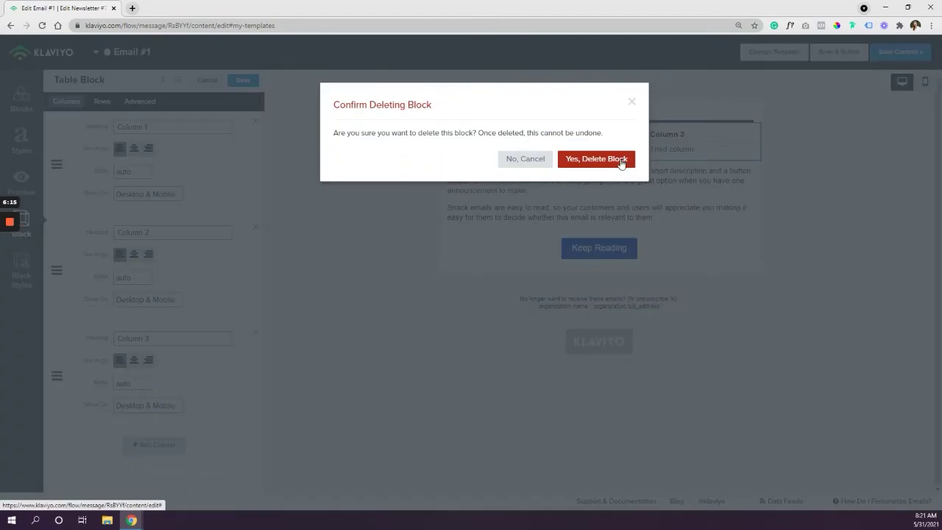
click(611, 159)
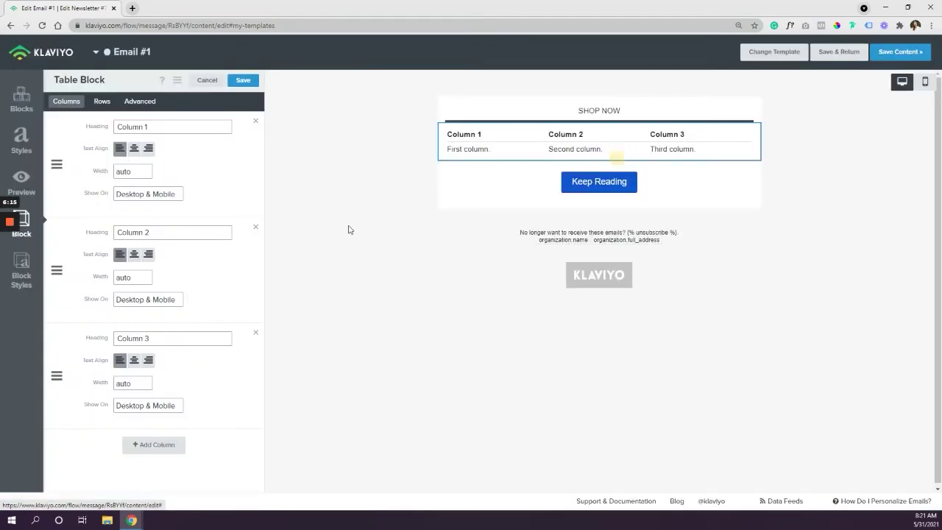
Remove the table's Column 3 and clear the Column 1 and Column 2 headings.
click(256, 333)
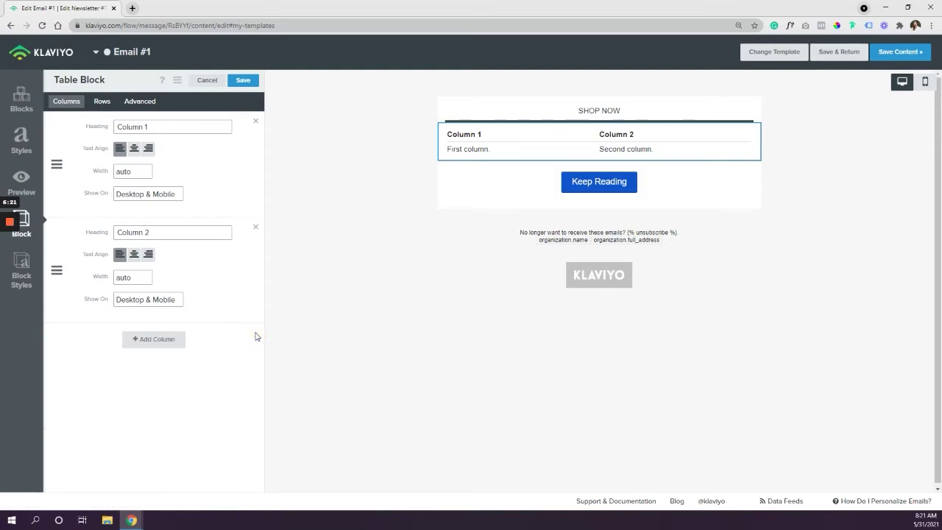
triple_click(191, 233)
key(BackSpace)
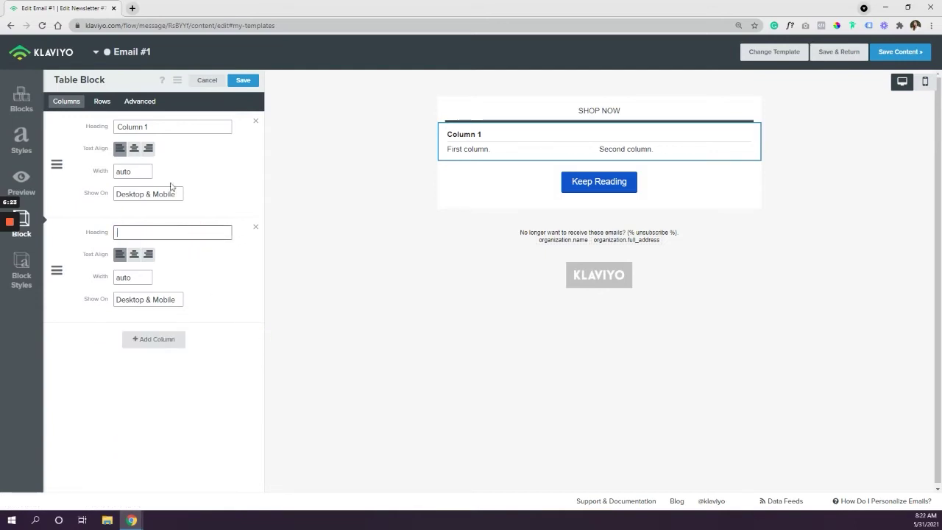
triple_click(163, 126)
key(BackSpace)
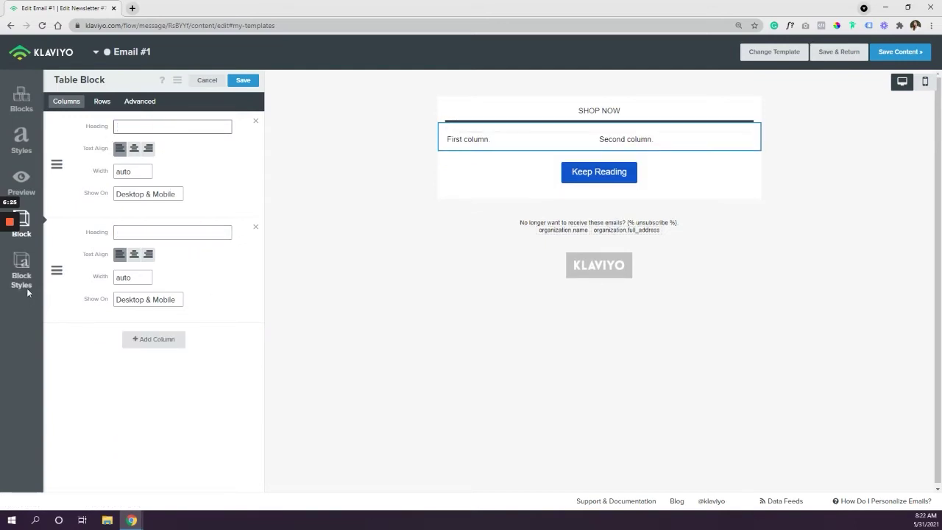
Save the table, then set its cell Vertical Align to Middle in Block Styles.
click(243, 79)
click(459, 141)
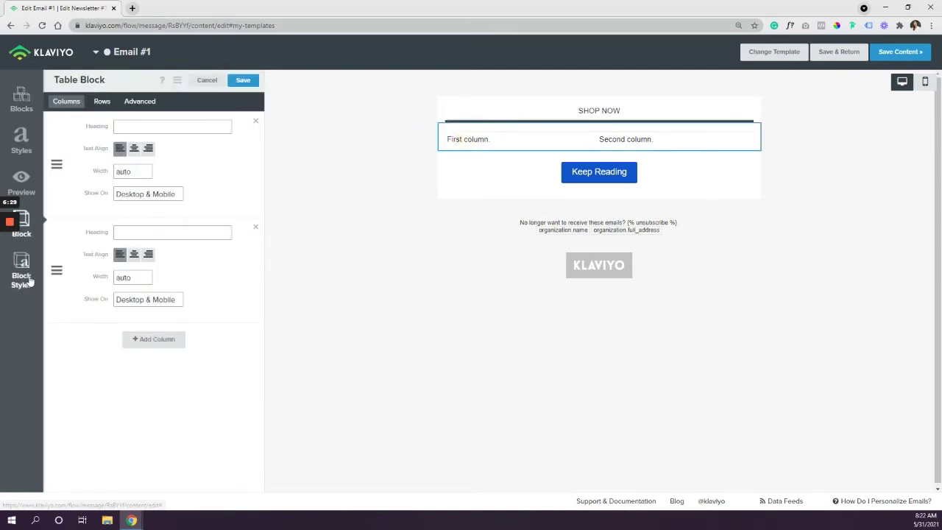
click(22, 267)
scroll(172, 308, down, 3)
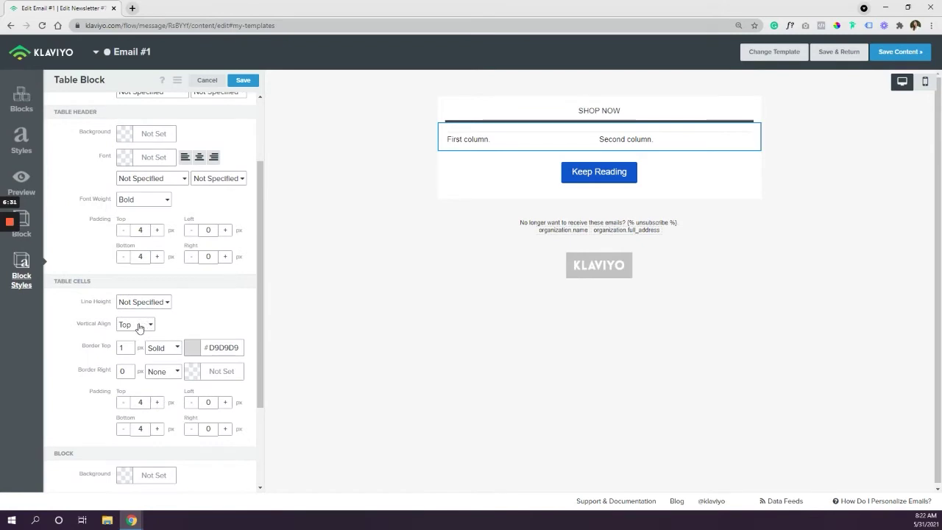
click(140, 324)
click(142, 346)
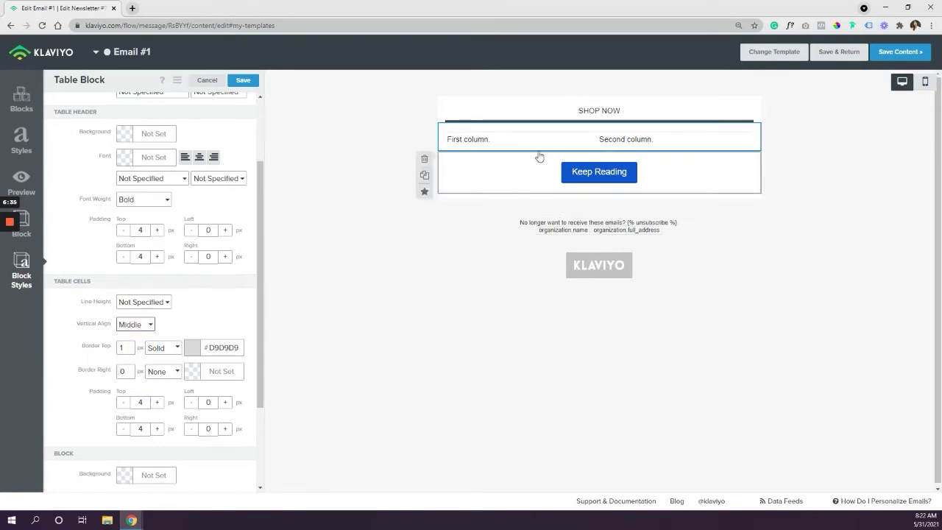
Set the table's Border Top to 0 and save the style changes.
mouse_move(606, 141)
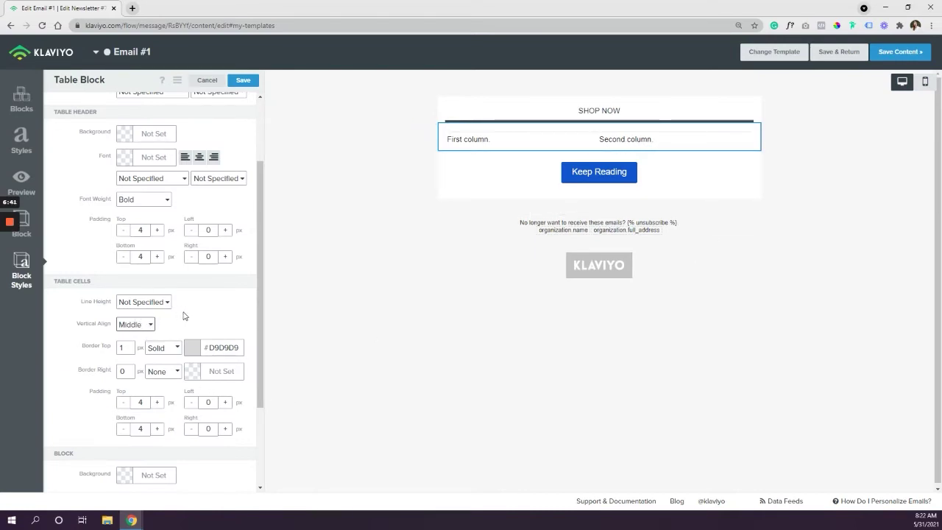
scroll(184, 317, up, 2)
scroll(154, 319, down, 3)
click(126, 297)
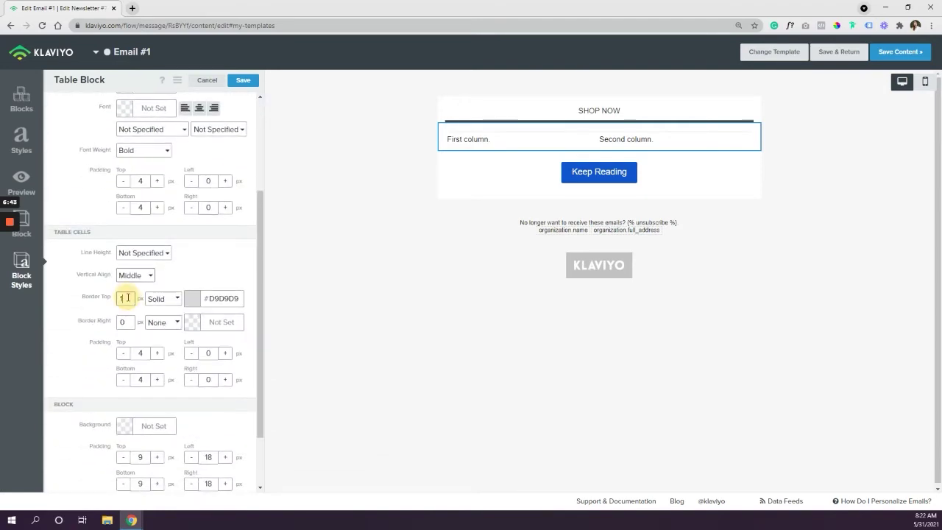
double_click(126, 297)
text(0)
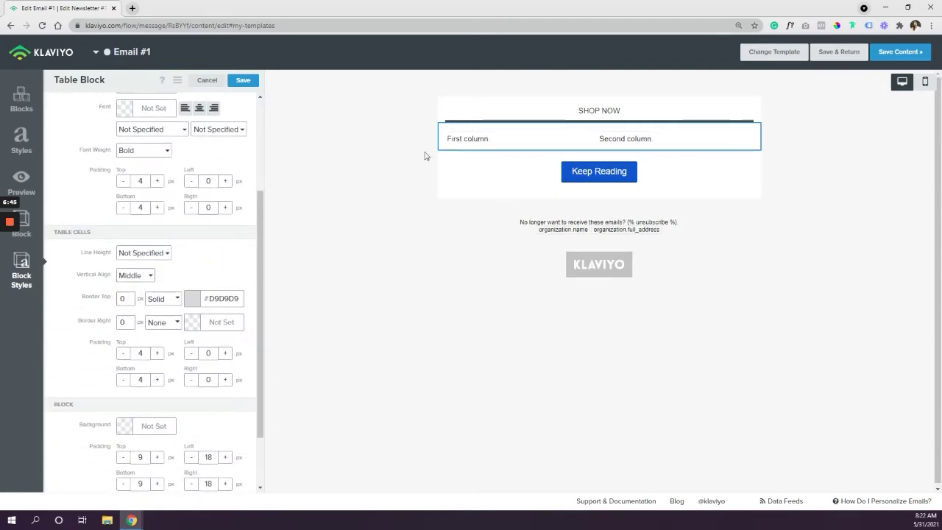
click(243, 79)
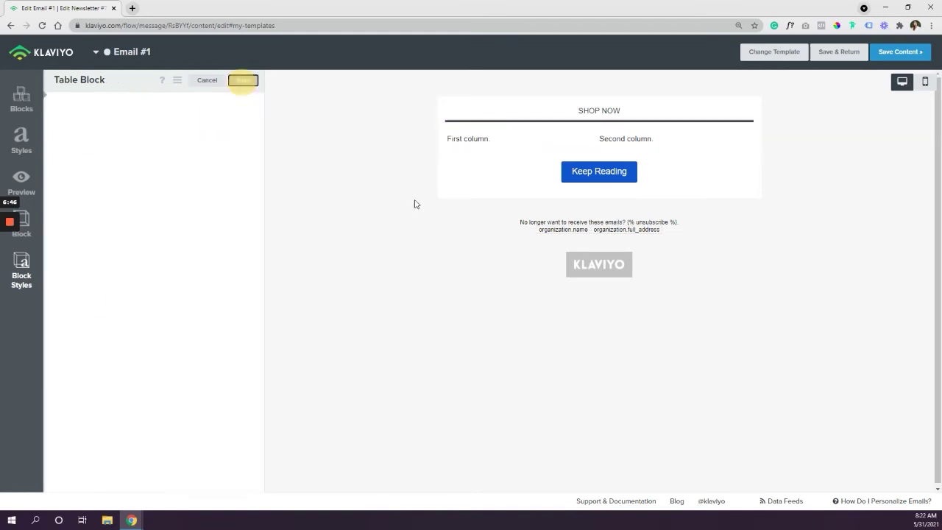
click(480, 141)
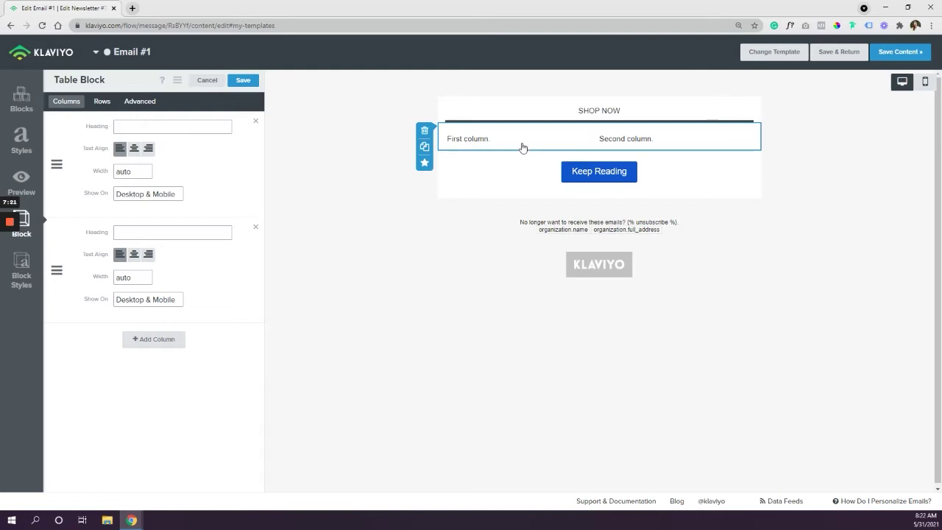
Switch the table to Dynamic rows and bring up its Data Source settings.
click(103, 105)
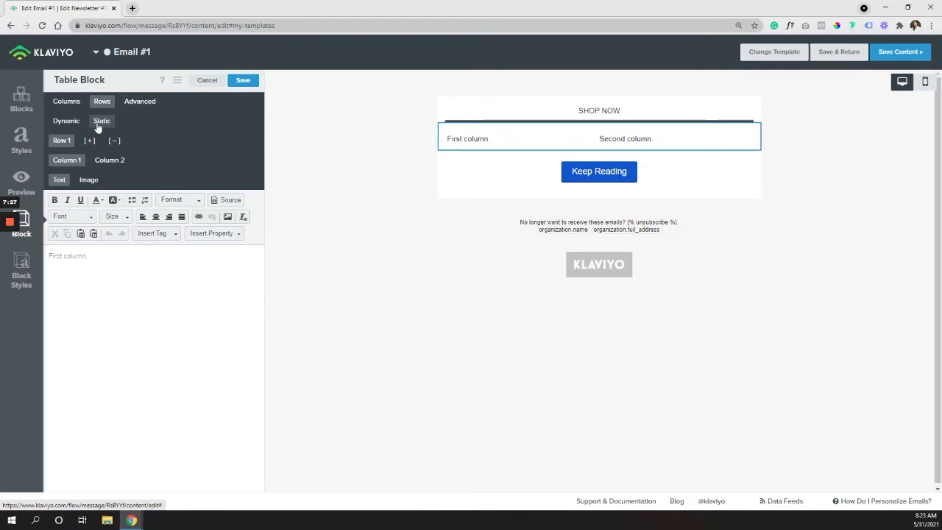
click(66, 123)
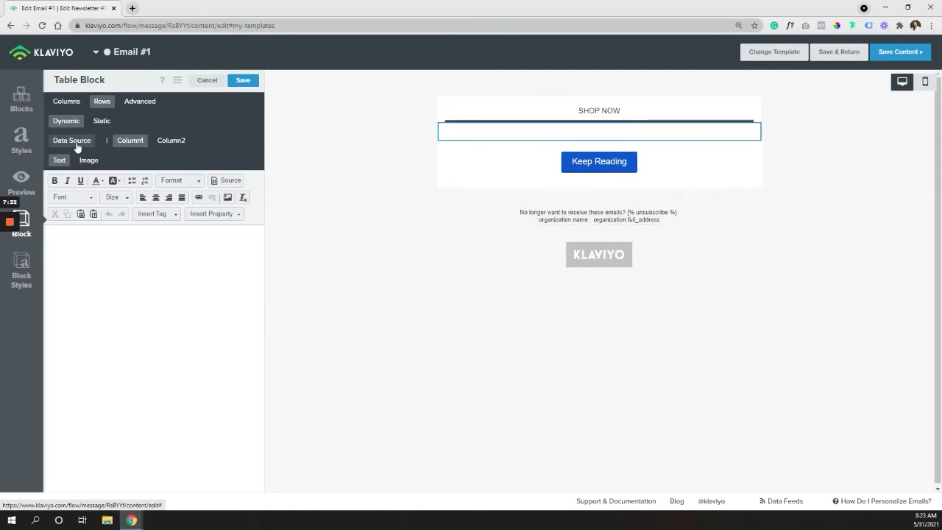
click(74, 141)
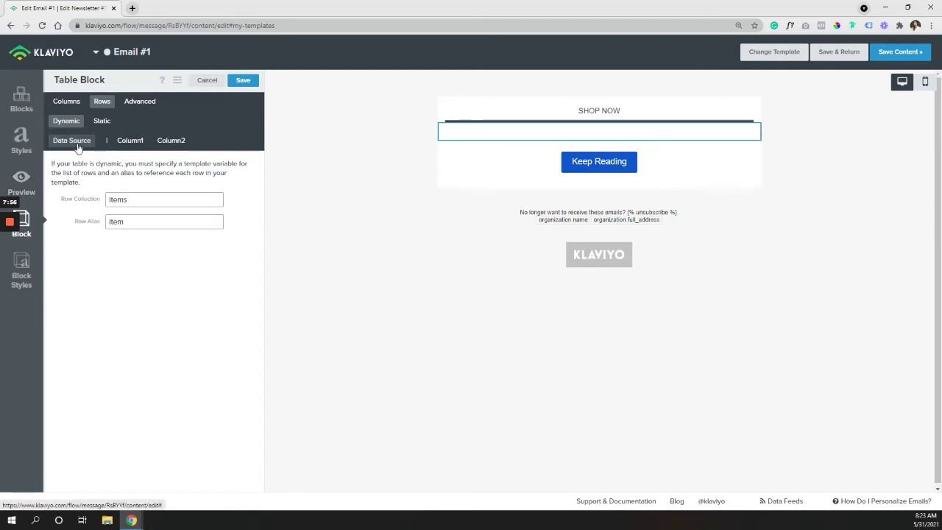
click(31, 187)
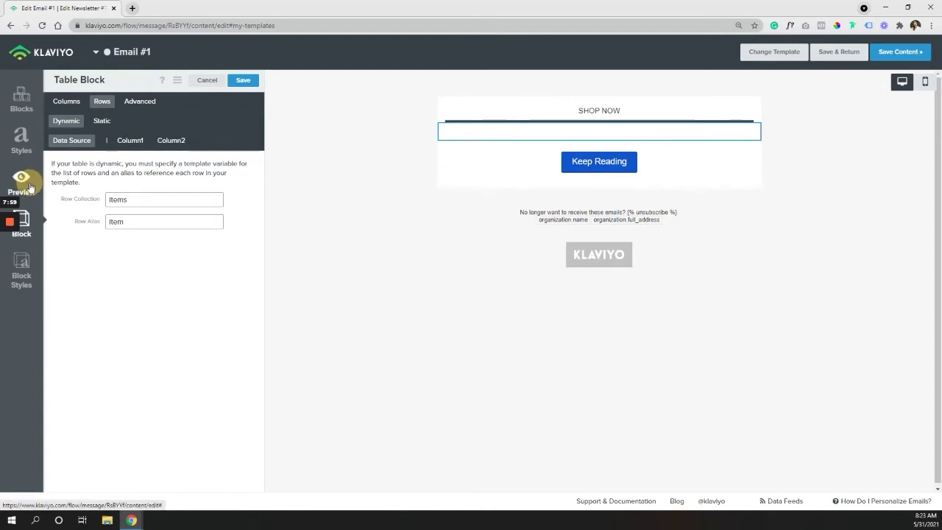
scroll(427, 198, down, 5)
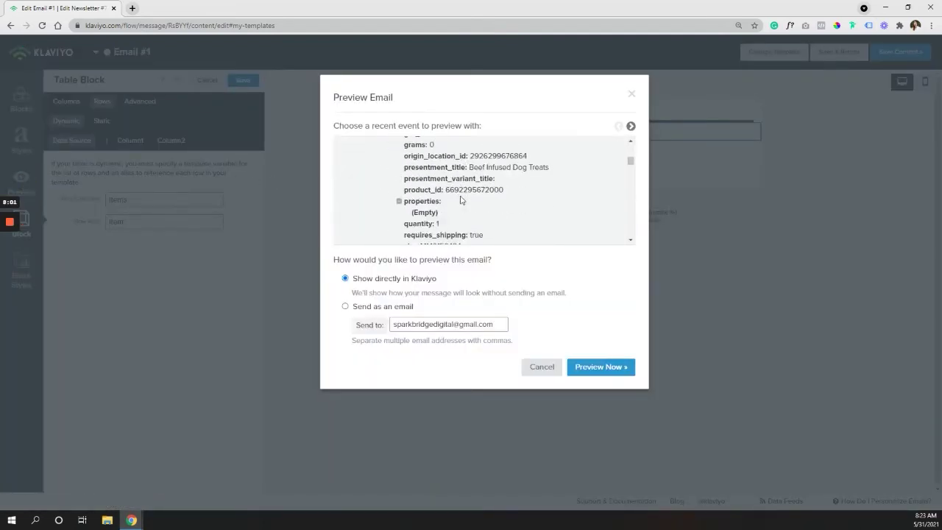
scroll(461, 200, down, 8)
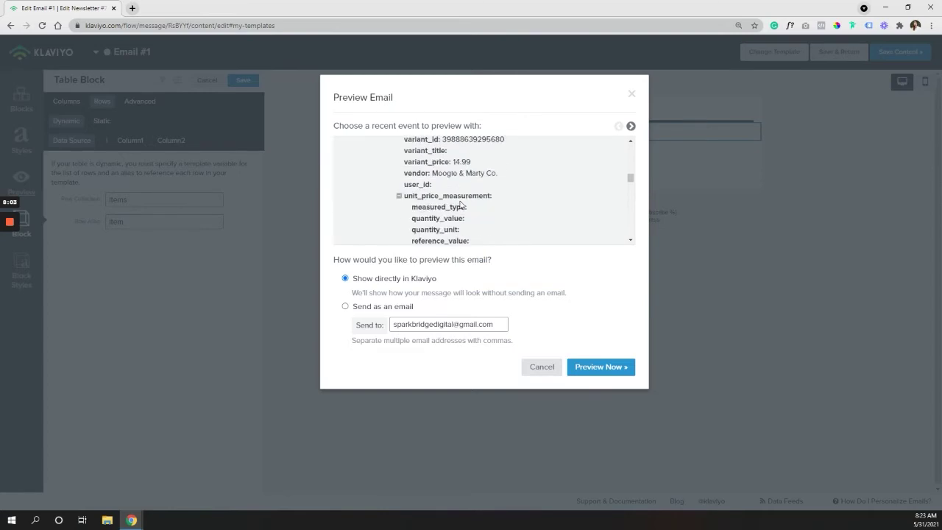
scroll(460, 206, down, 3)
click(410, 226)
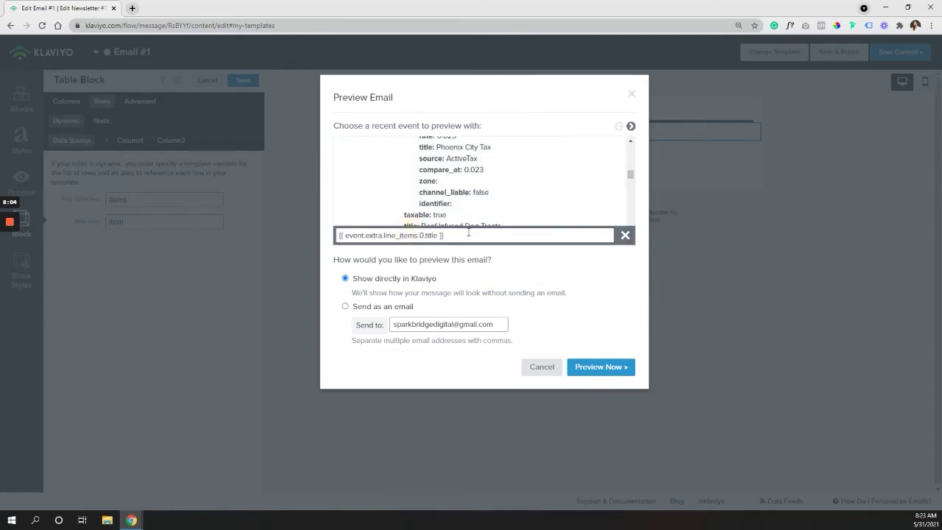
scroll(493, 211, down, 2)
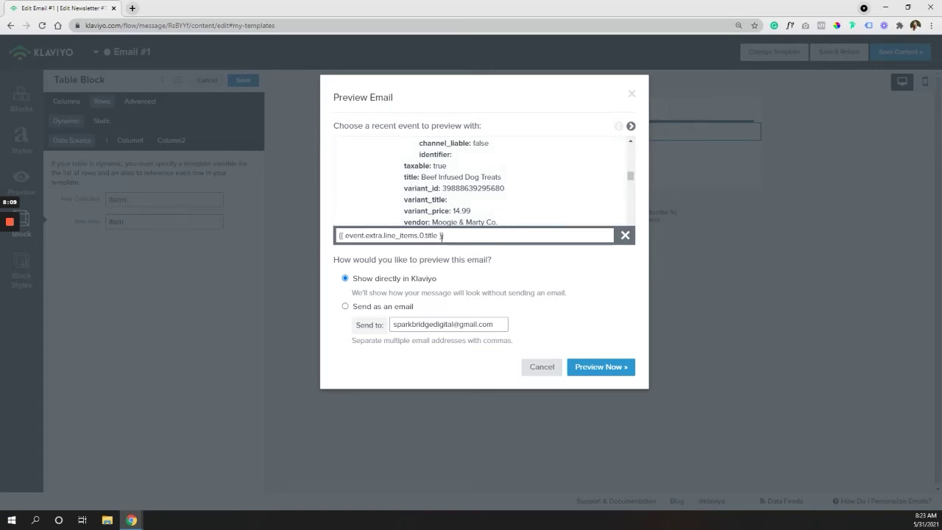
click(413, 180)
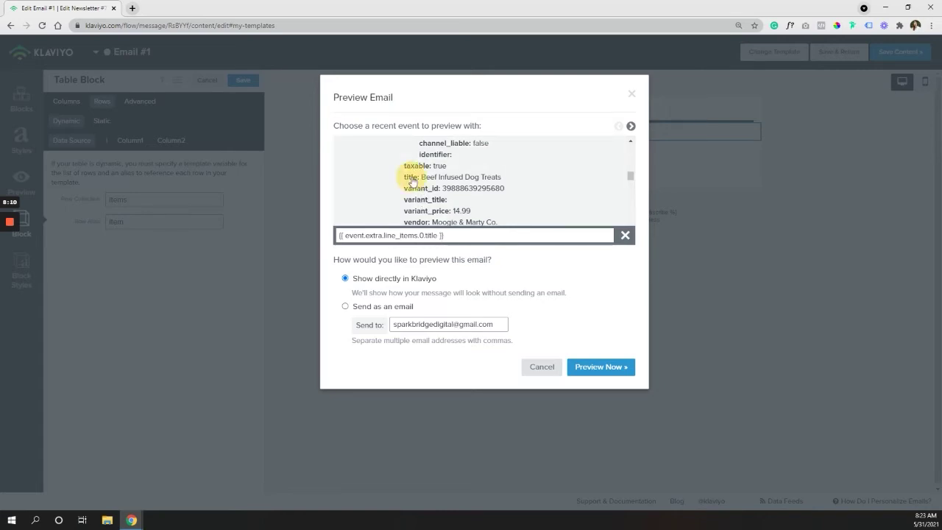
triple_click(455, 234)
key(ctrl+c)
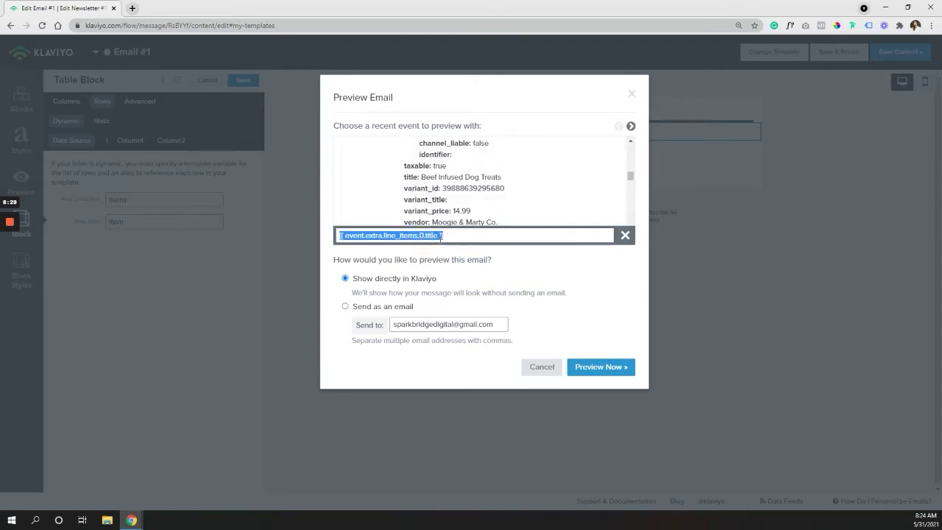
click(416, 238)
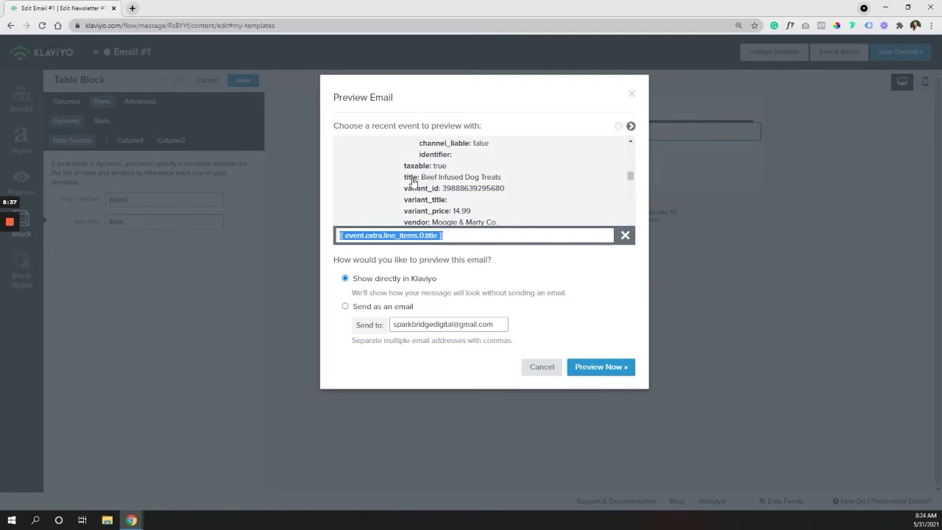
Set Row Collection to event.extra.line_items by pasting the copied variable and trimming it.
click(631, 96)
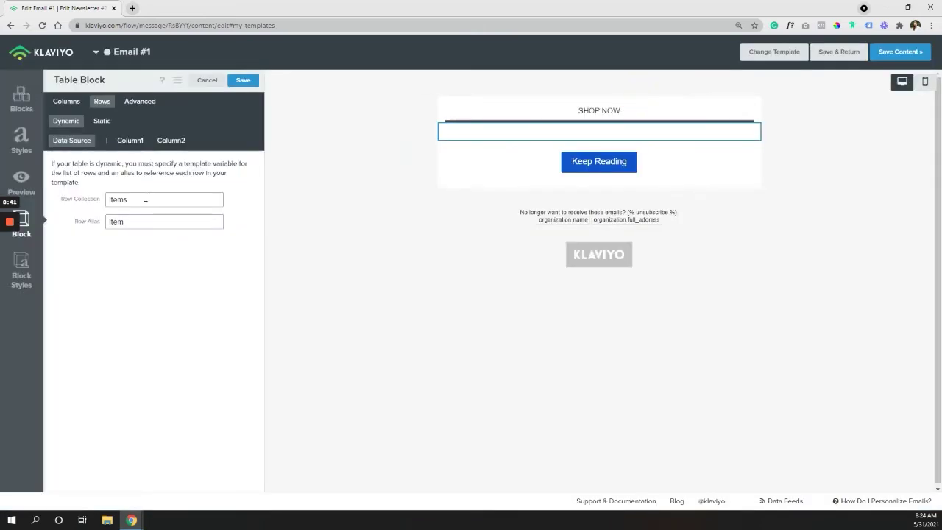
double_click(131, 200)
key(ctrl+v)
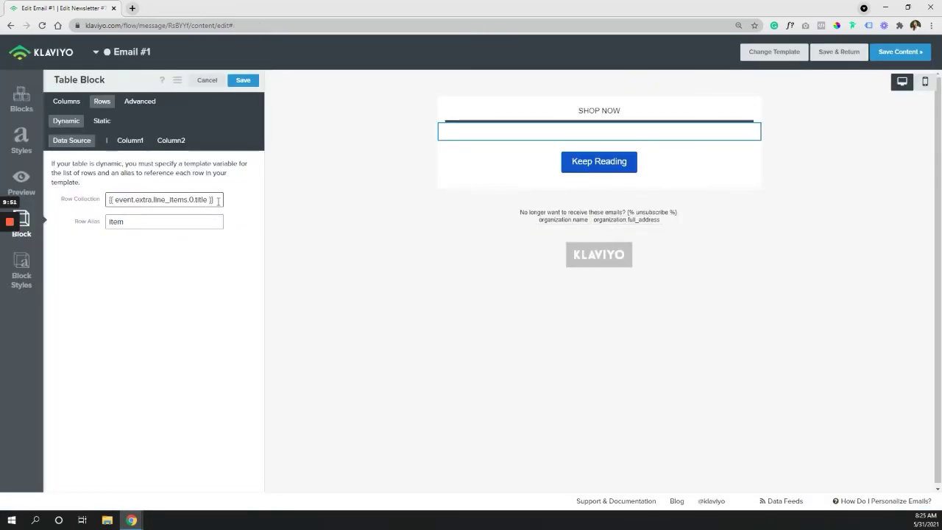
drag(217, 201, 187, 201)
key(BackSpace)
double_click(111, 199)
key(BackSpace)
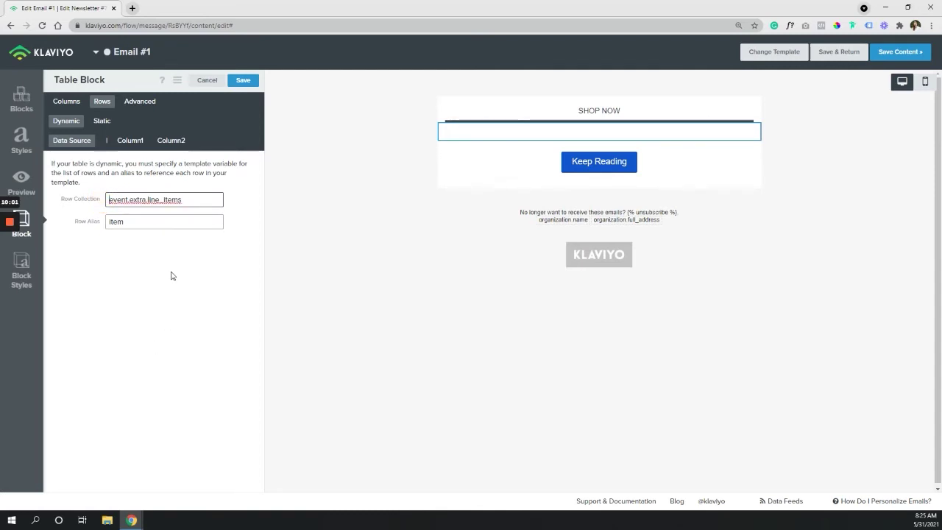
drag(182, 204, 101, 196)
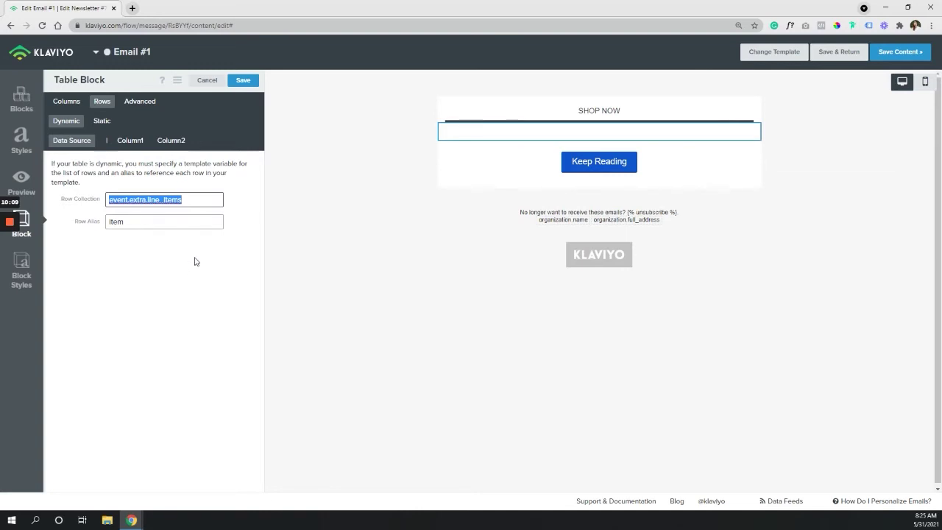
click(168, 244)
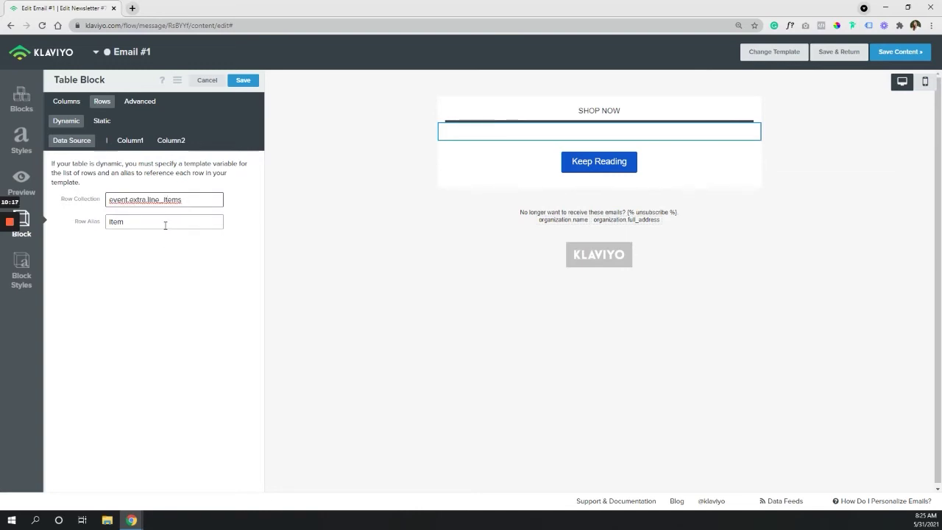
Set Row Alias to item and save the table block.
double_click(154, 221)
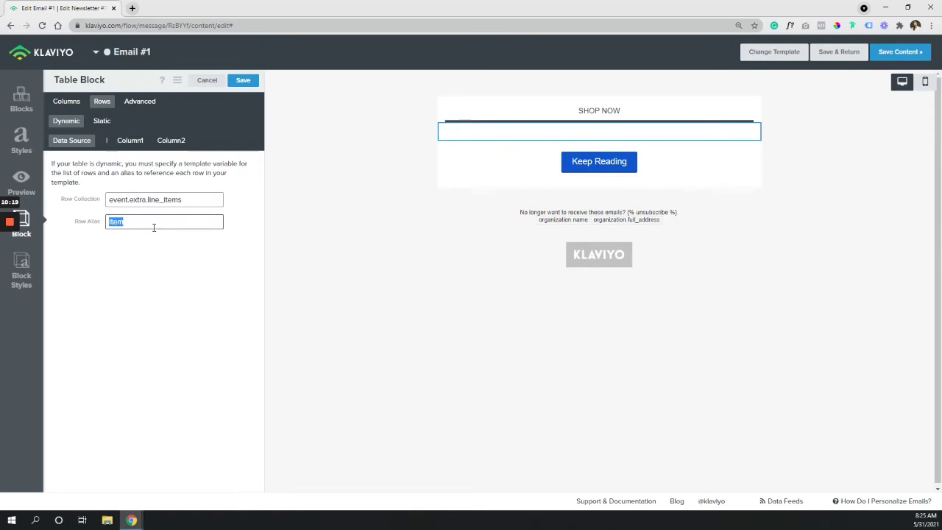
text(item)
drag(134, 223, 106, 224)
click(147, 262)
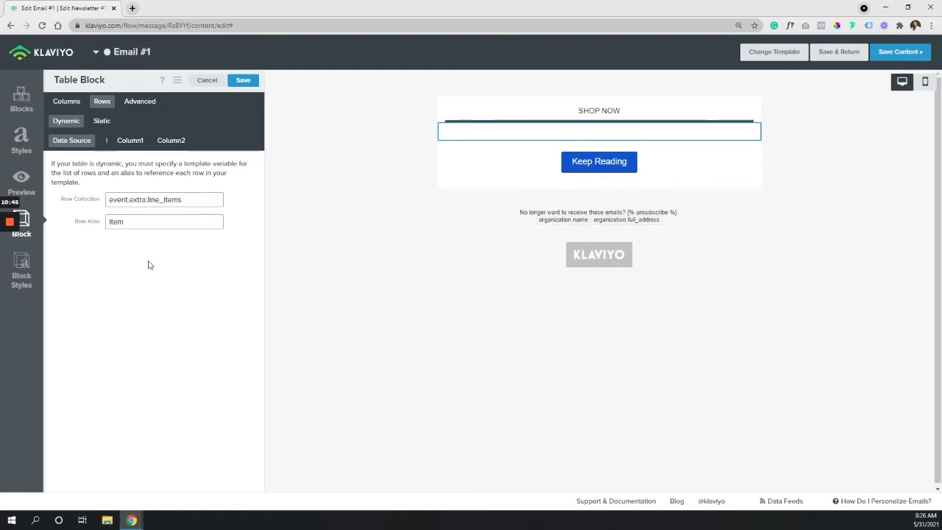
click(153, 222)
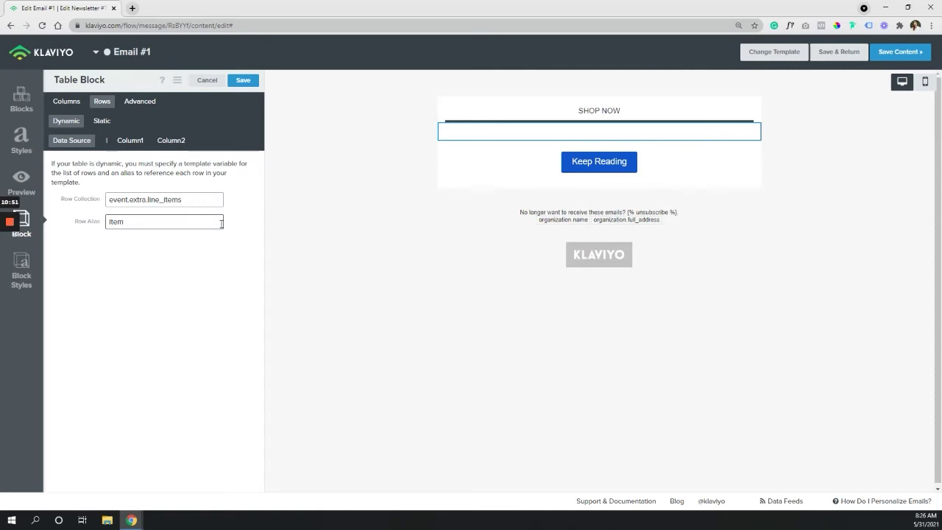
click(243, 80)
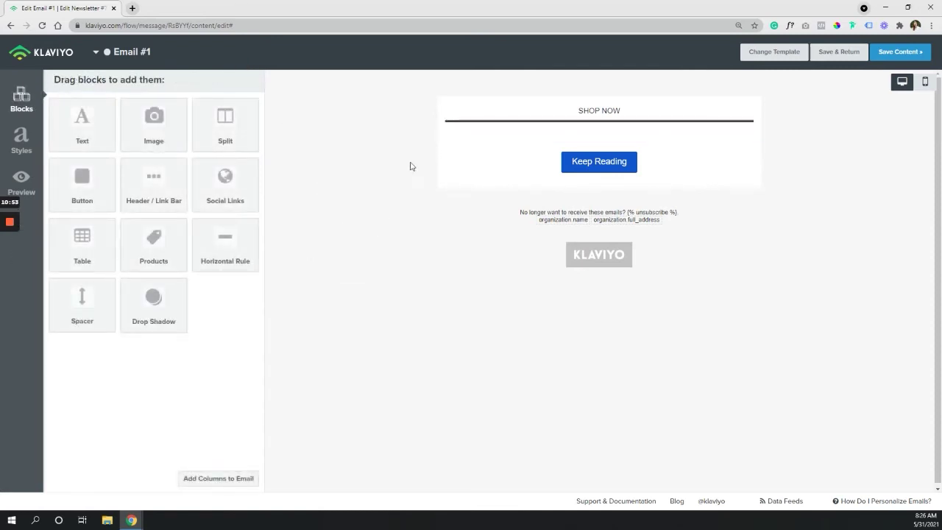
Switch the table's Column1 to an image column and bring up the email preview's sample event data.
click(499, 141)
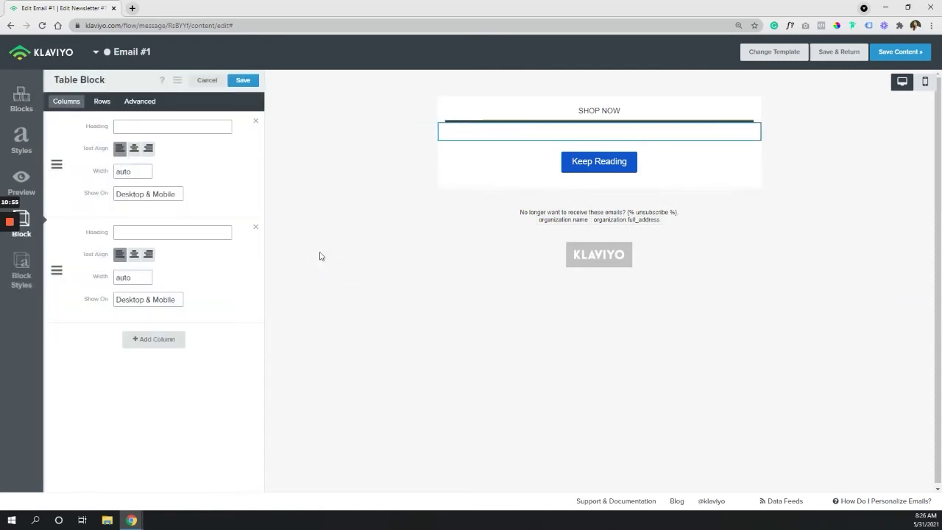
click(102, 103)
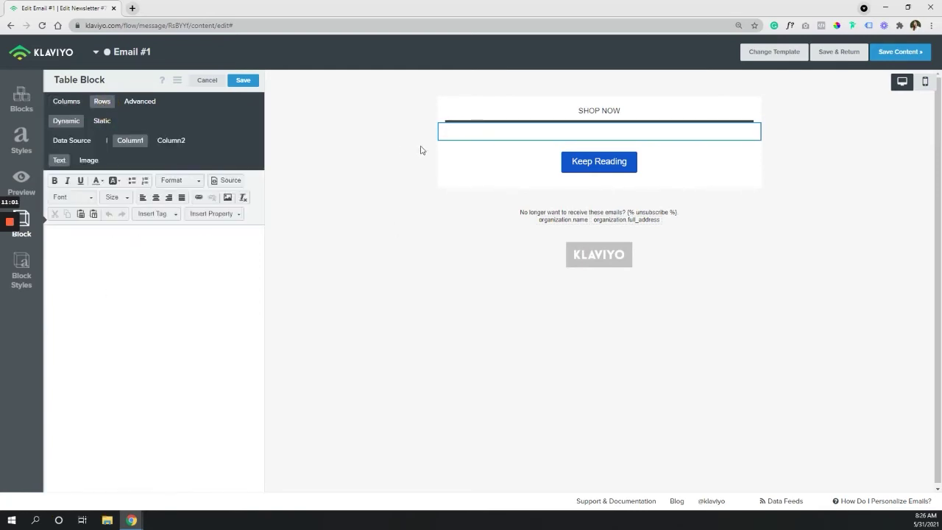
click(90, 161)
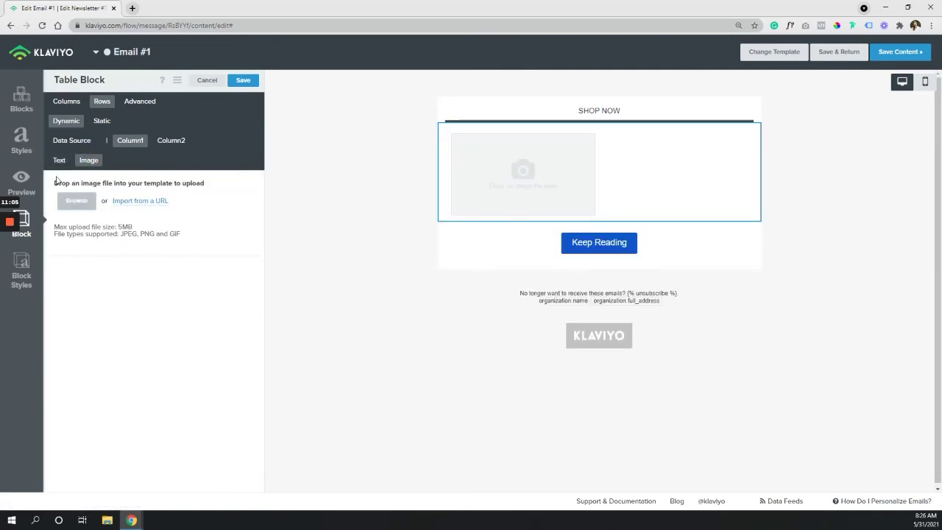
click(34, 176)
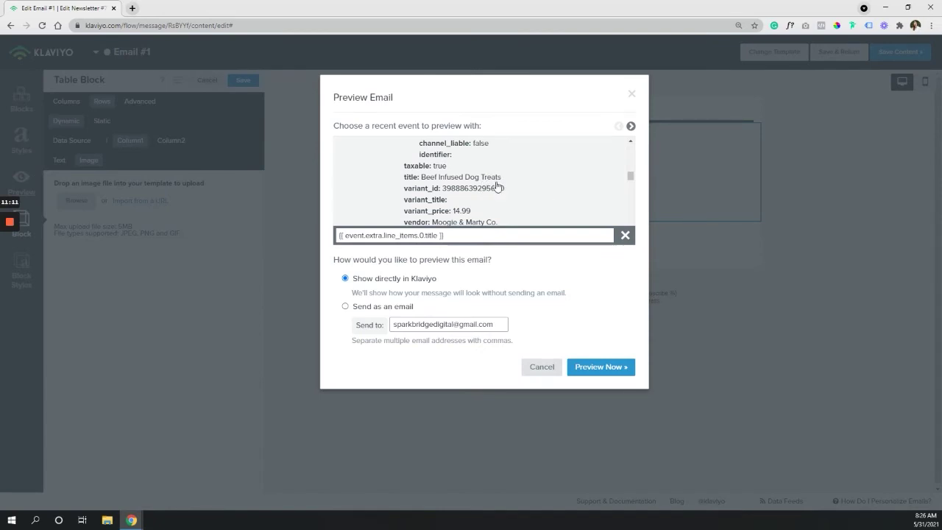
Copy the product images > 0 > src variable from the preview's event data, then close the preview.
scroll(497, 186, down, 2)
scroll(542, 175, up, 2)
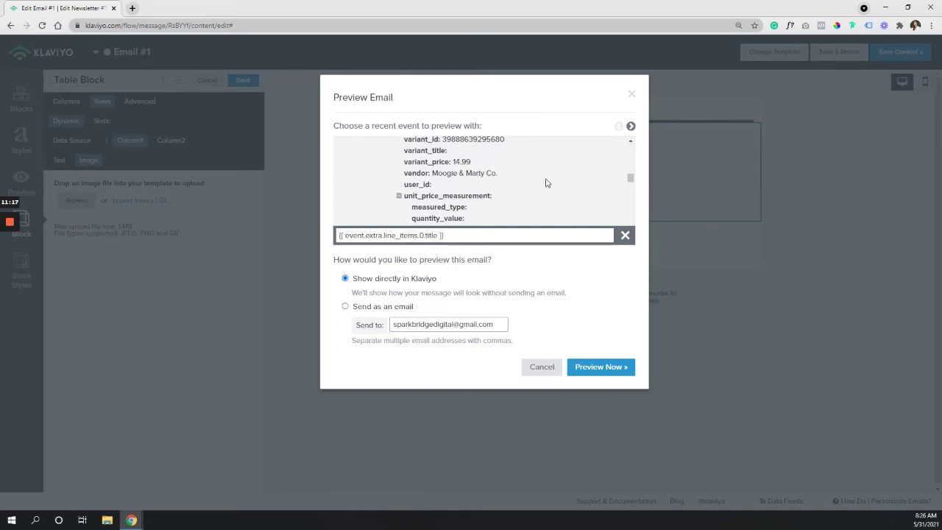
scroll(508, 203, down, 5)
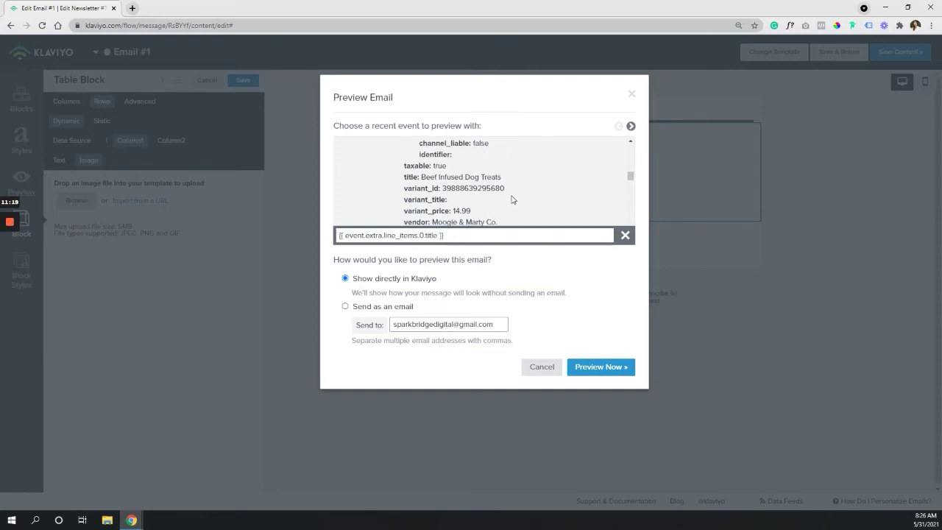
scroll(520, 192, down, 5)
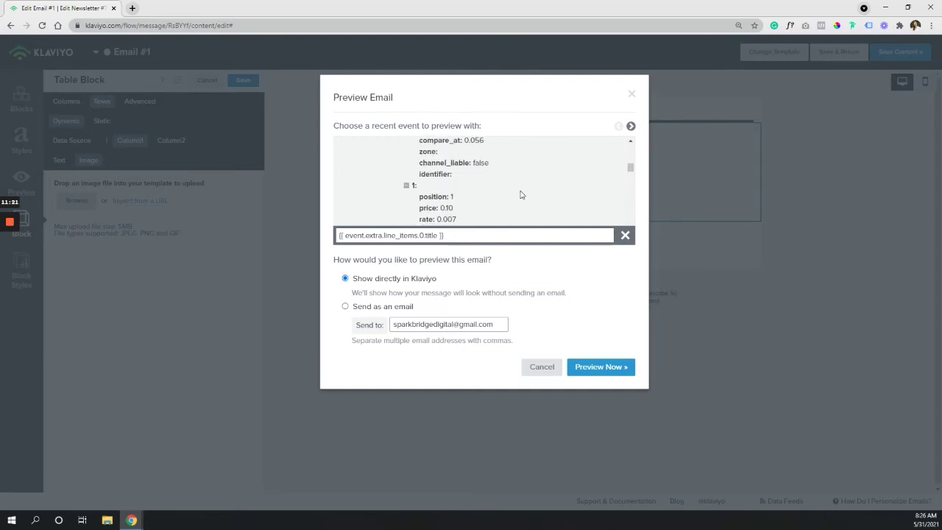
scroll(525, 180, down, 5)
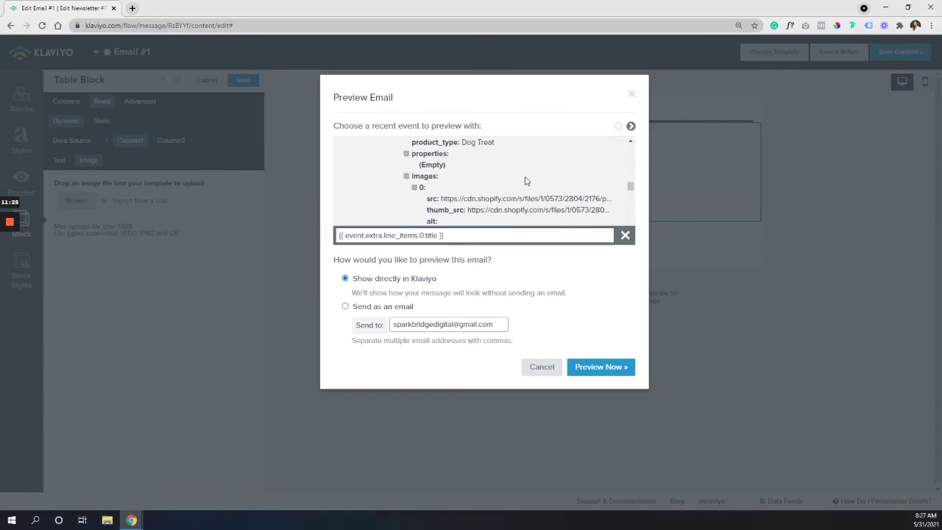
click(433, 198)
click(432, 200)
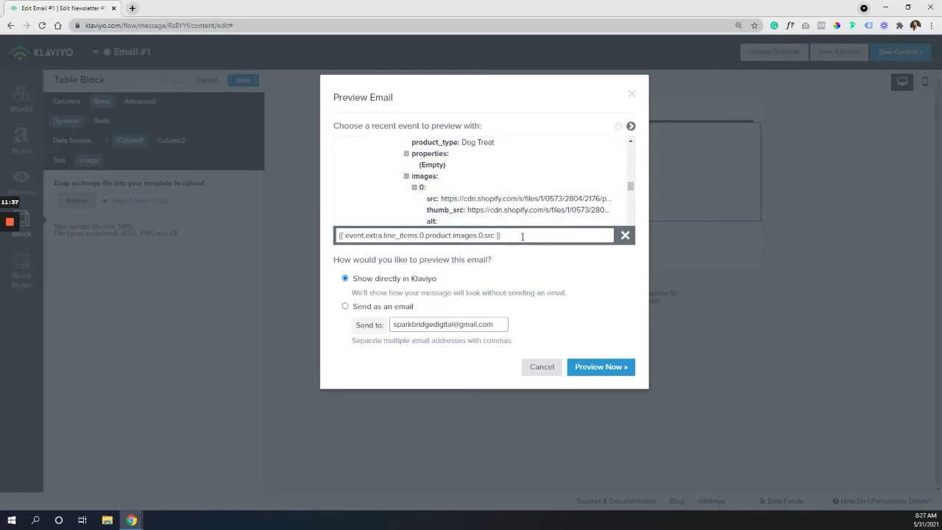
click(443, 235)
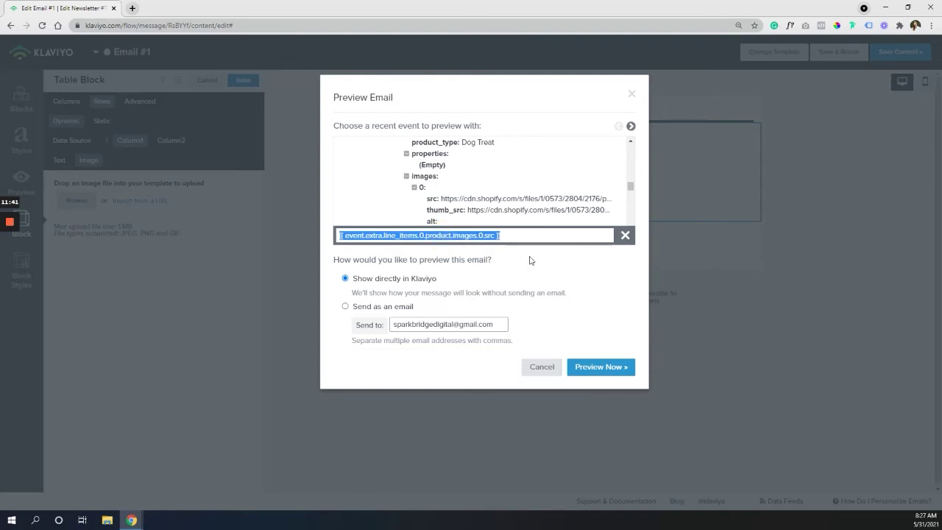
click(630, 94)
Enter the image src variable as the column image placeholder, stripping the event.extra.line_ prefix.
click(76, 201)
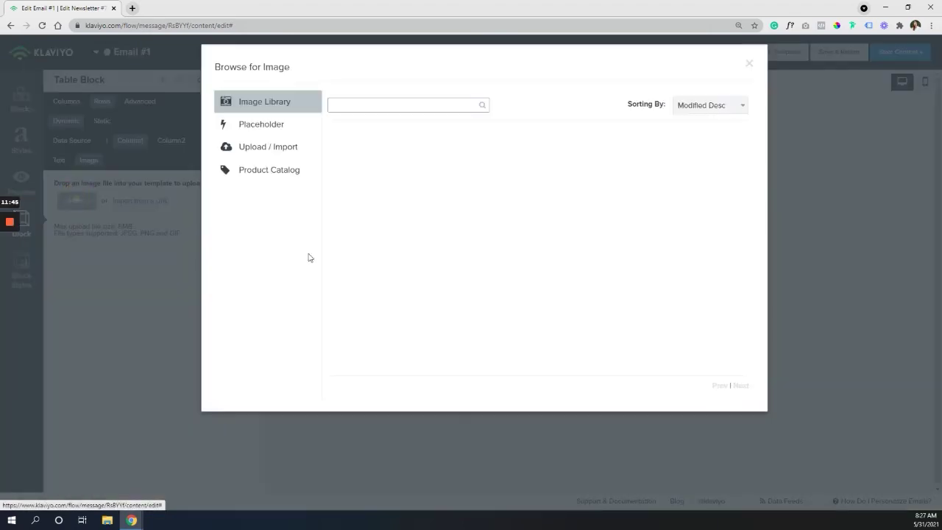
click(257, 124)
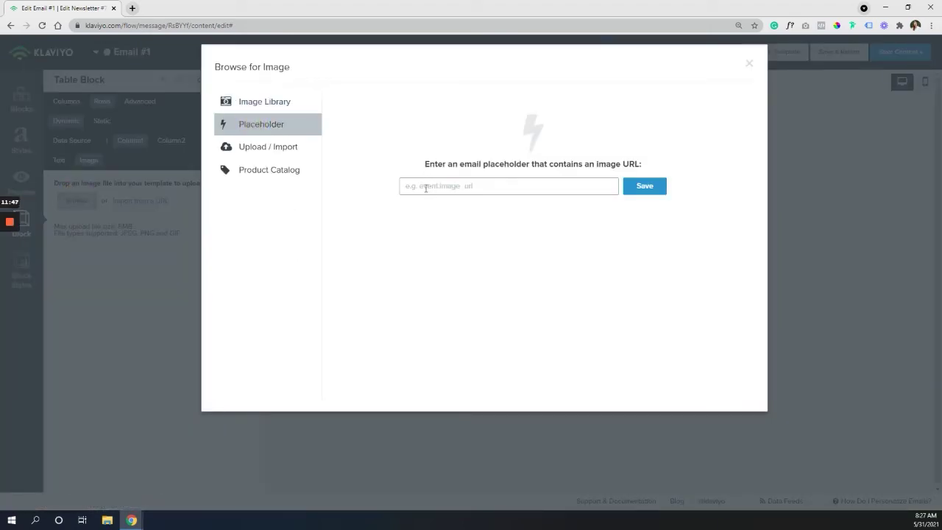
click(426, 185)
key(Return)
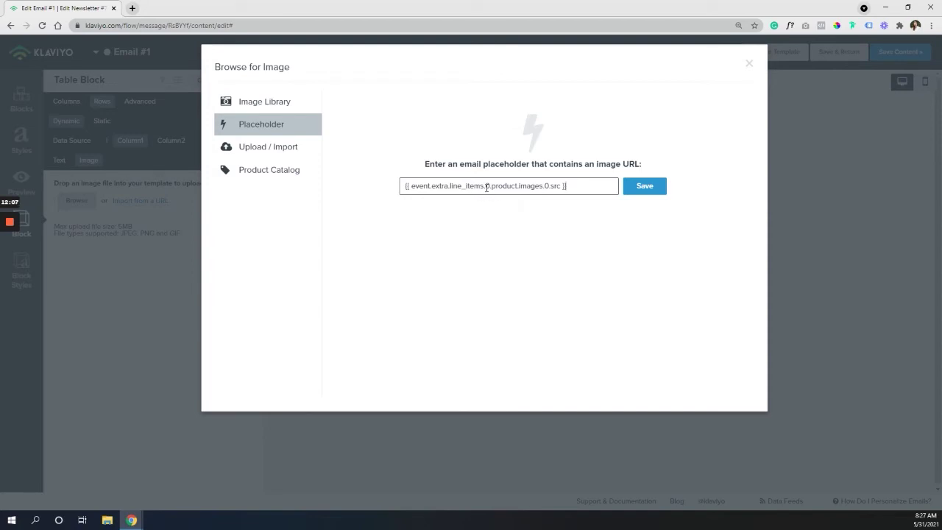
mouse_move(465, 186)
mouse_down()
mouse_move(409, 186)
mouse_move(466, 186)
mouse_up()
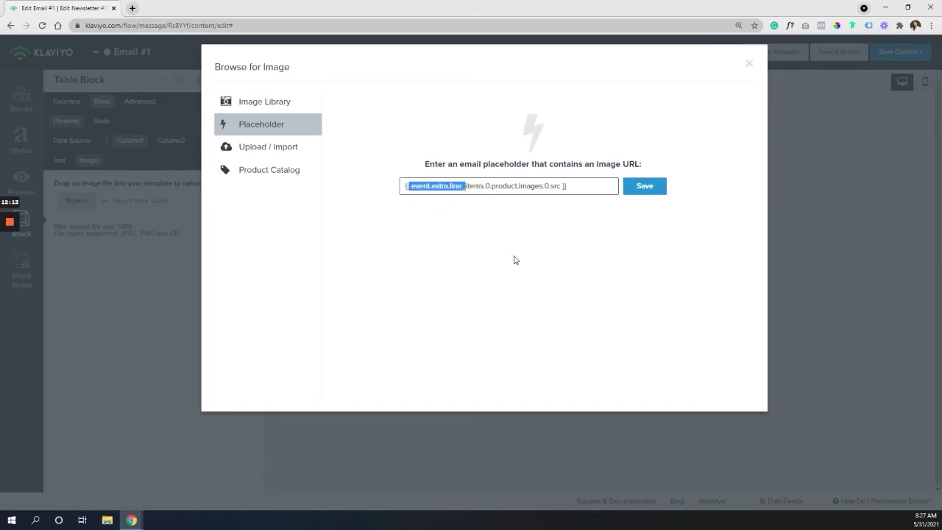
key(BackSpace)
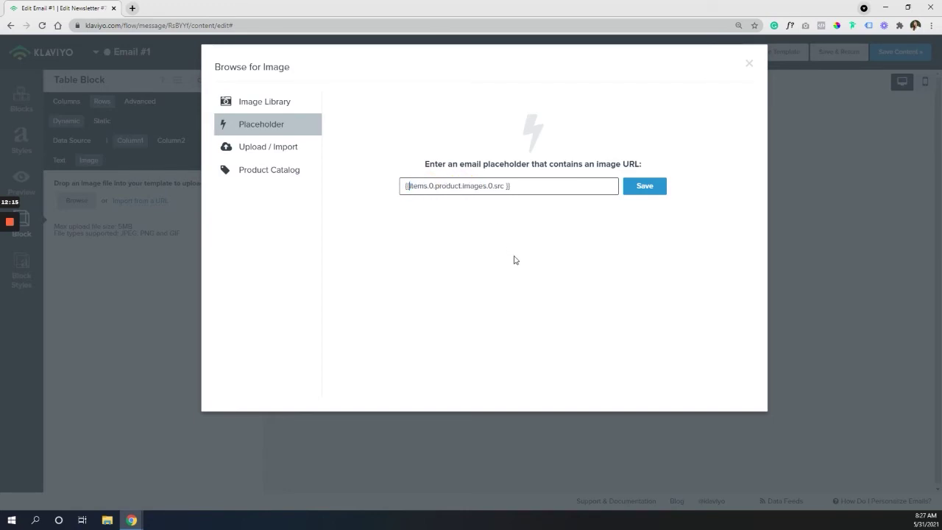
click(425, 186)
key(Delete)
key(Delete)
key(Delete)
key(Delete)
text(.)
Correct the index so the placeholder reads {{ item.product.images.0.src }}, then save it.
right_click(492, 277)
click(478, 232)
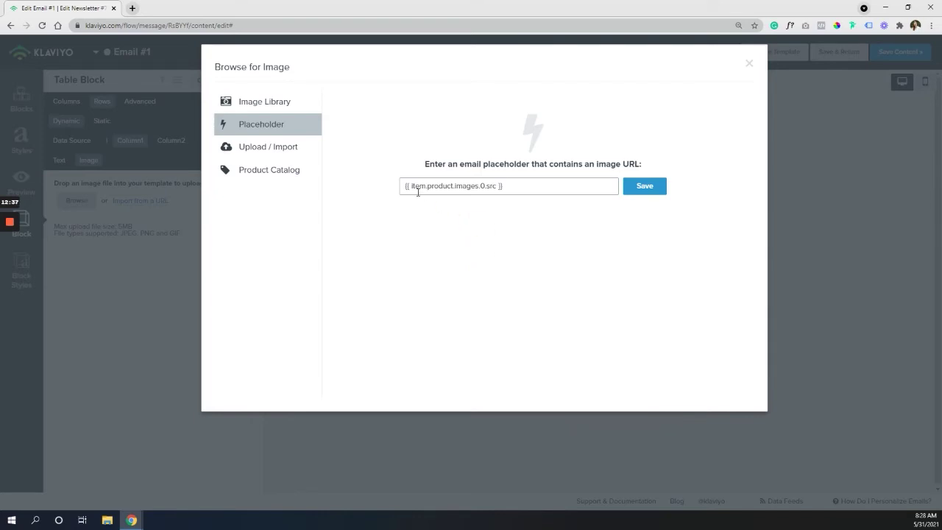
click(485, 187)
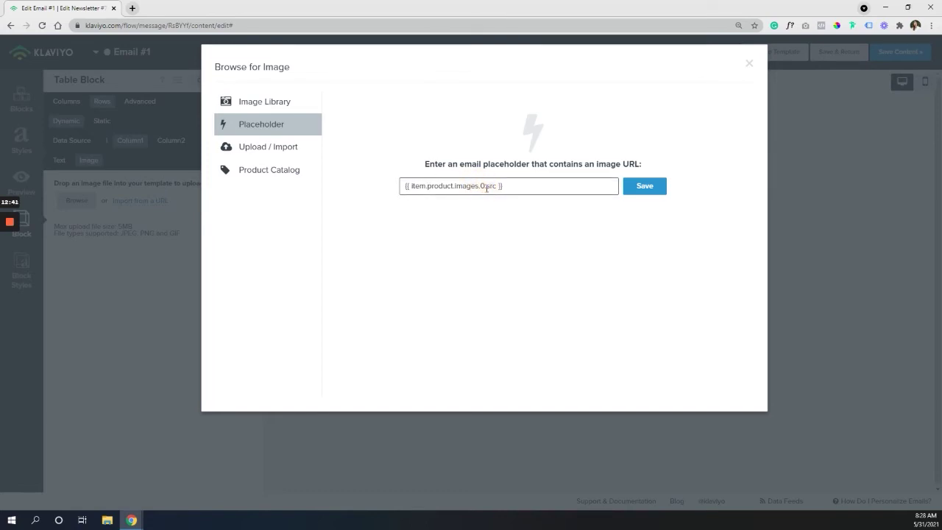
click(486, 187)
click(486, 188)
key(BackSpace)
text(1)
text(0)
click(652, 190)
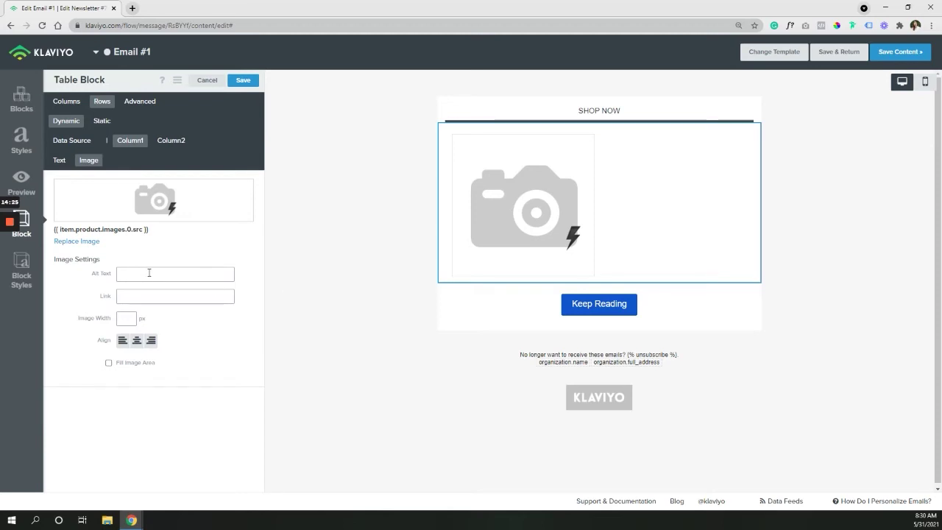
Give the cart item image a width of 250, centre it, and save the table block.
click(127, 319)
text(250)
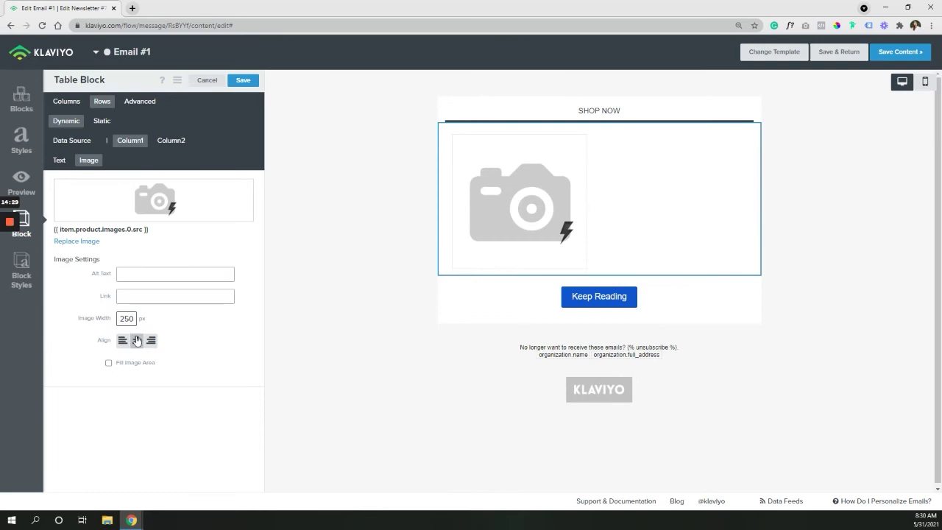
click(136, 340)
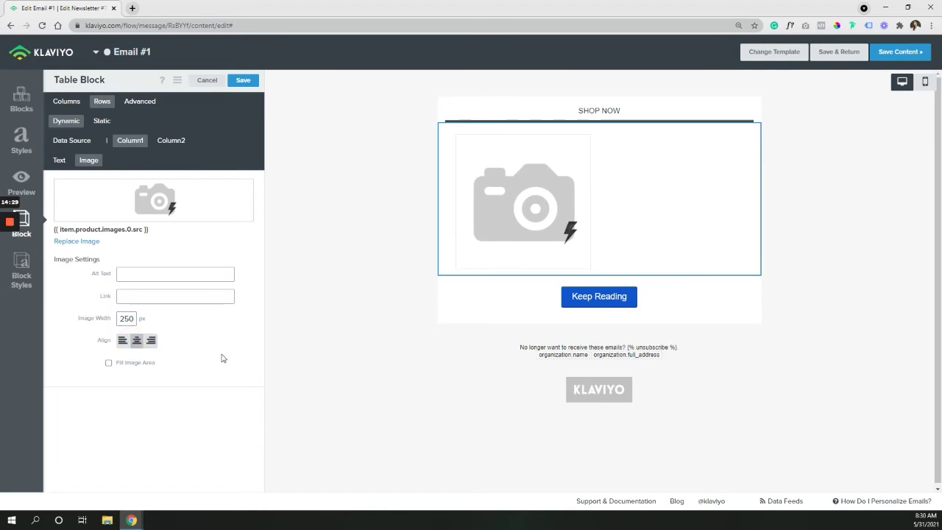
click(243, 80)
Reopen the table block's row settings at Column2's text editor.
click(501, 230)
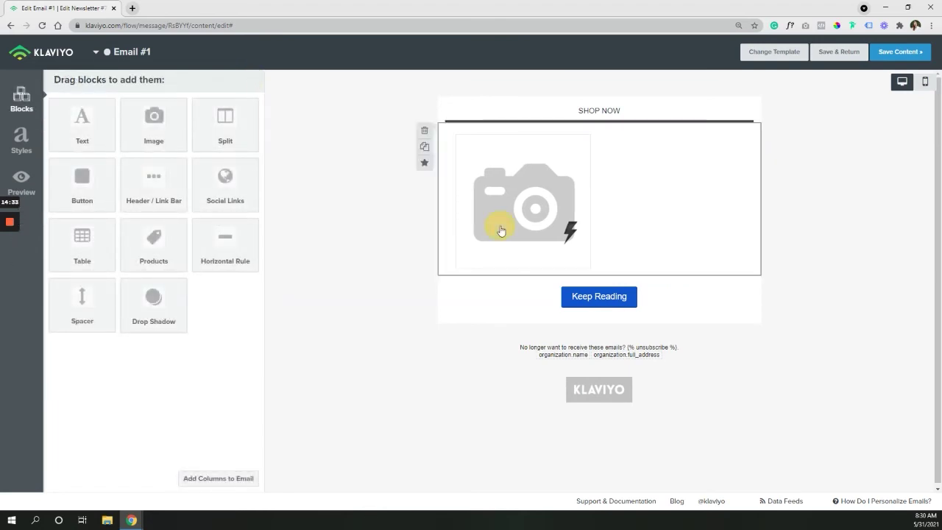
click(102, 108)
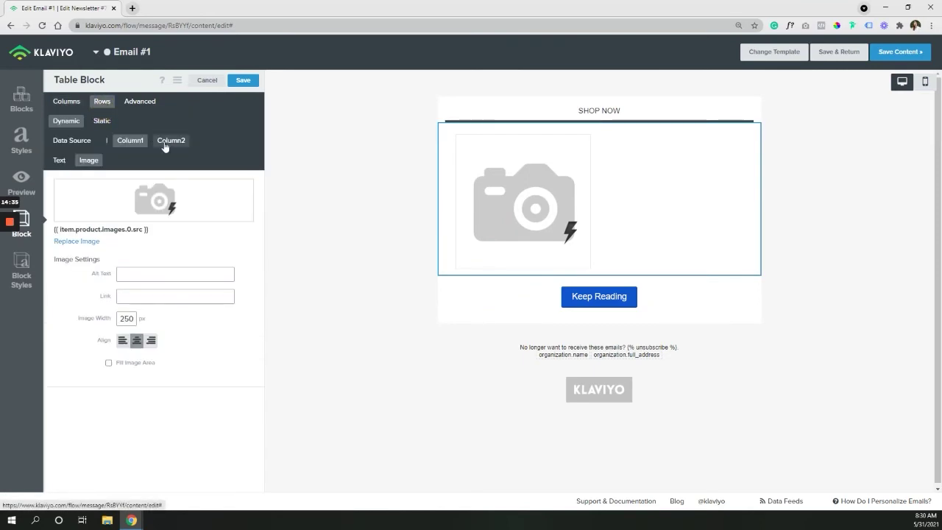
click(170, 141)
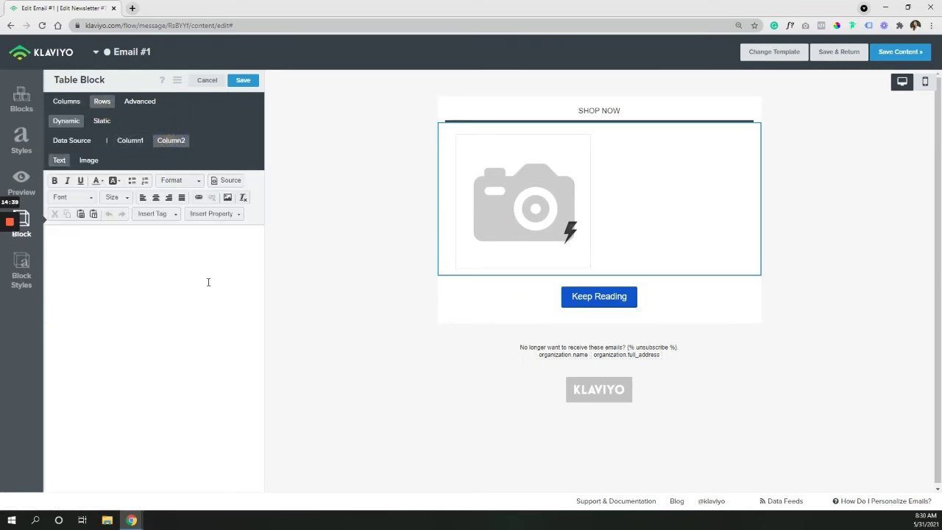
Insert the line_items.0.product.title tag from the preview event data into Column2's text.
click(22, 180)
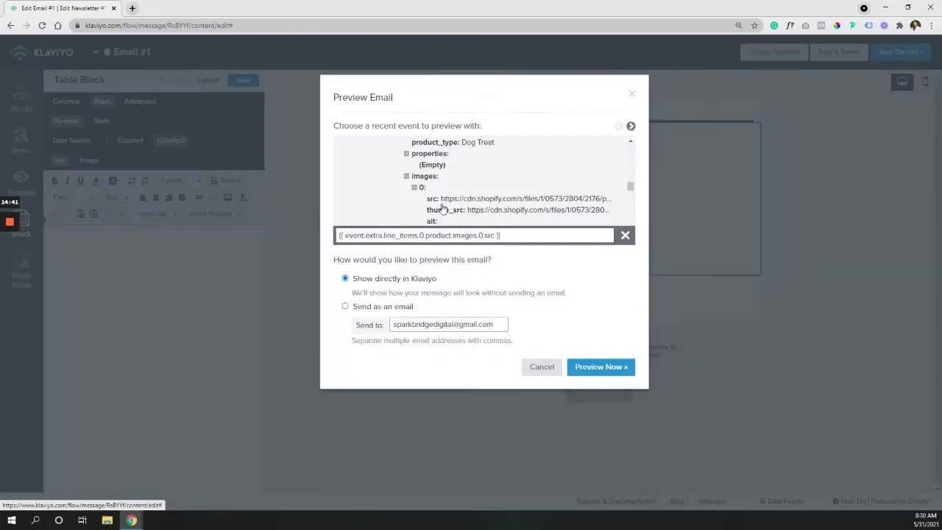
scroll(457, 213, up, 3)
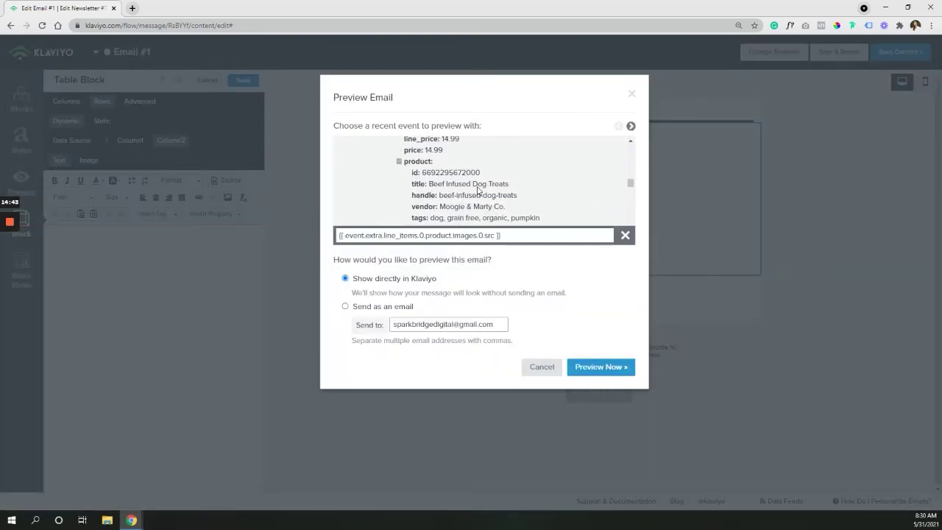
click(423, 185)
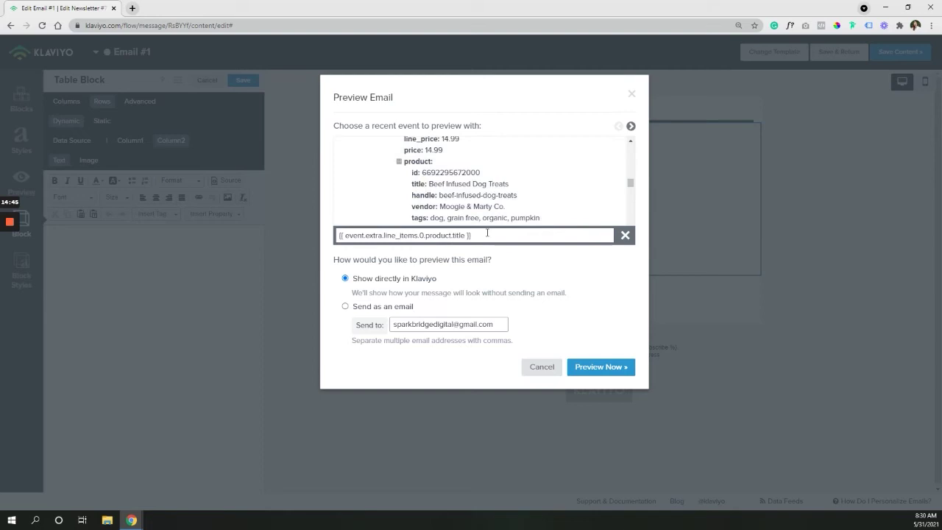
triple_click(488, 232)
key(ctrl+c)
click(631, 95)
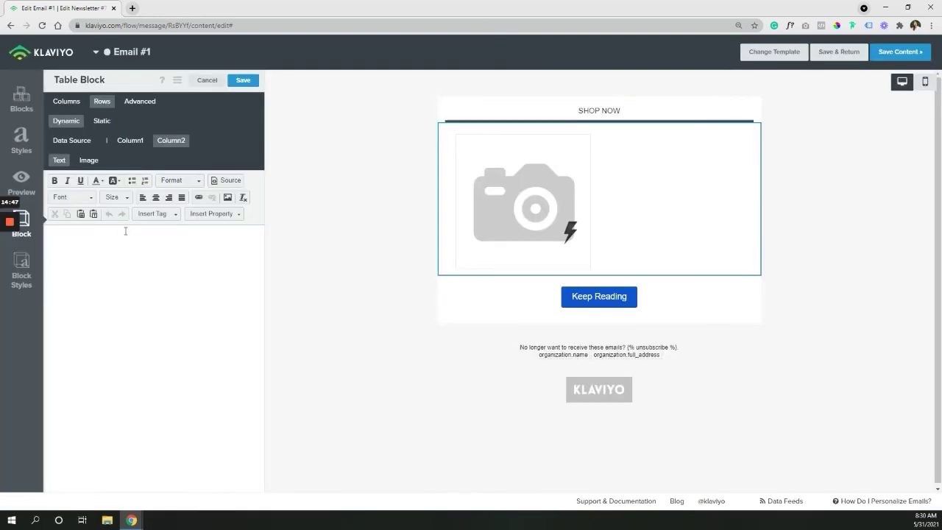
click(122, 247)
key(ctrl+v)
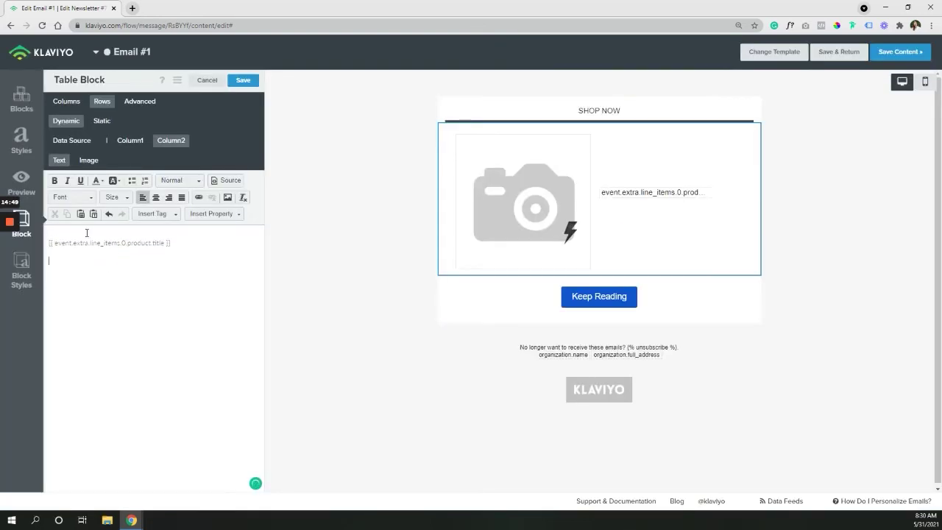
Add the product body_html description tag on the line below the title.
click(22, 178)
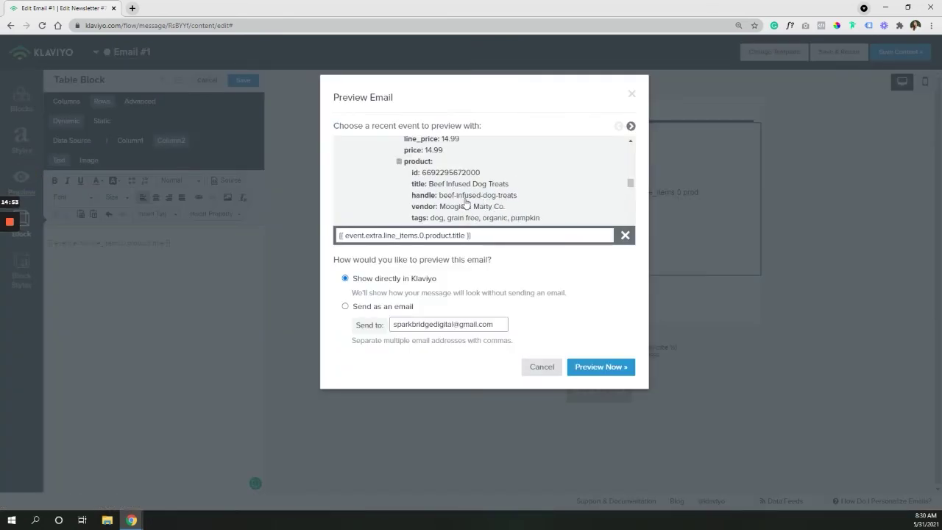
scroll(465, 203, down, 2)
scroll(467, 204, up, 3)
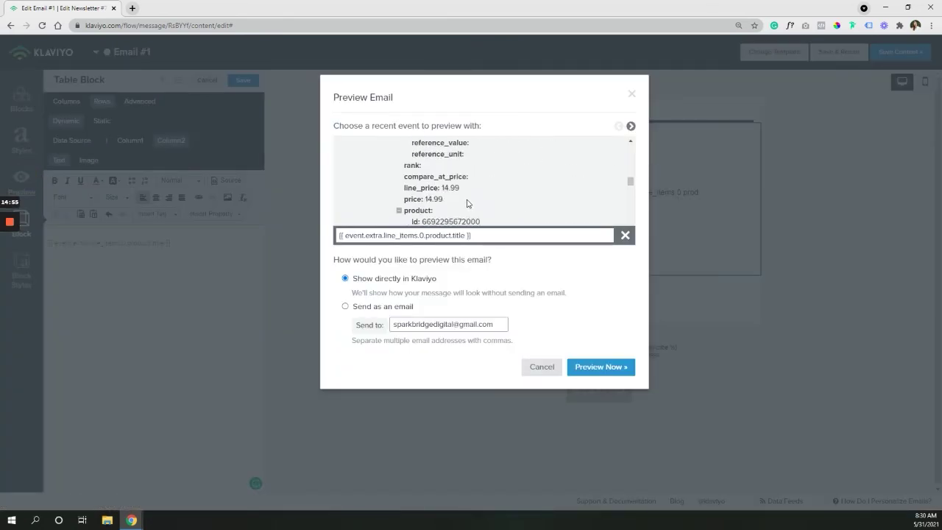
scroll(467, 204, down, 2)
click(480, 172)
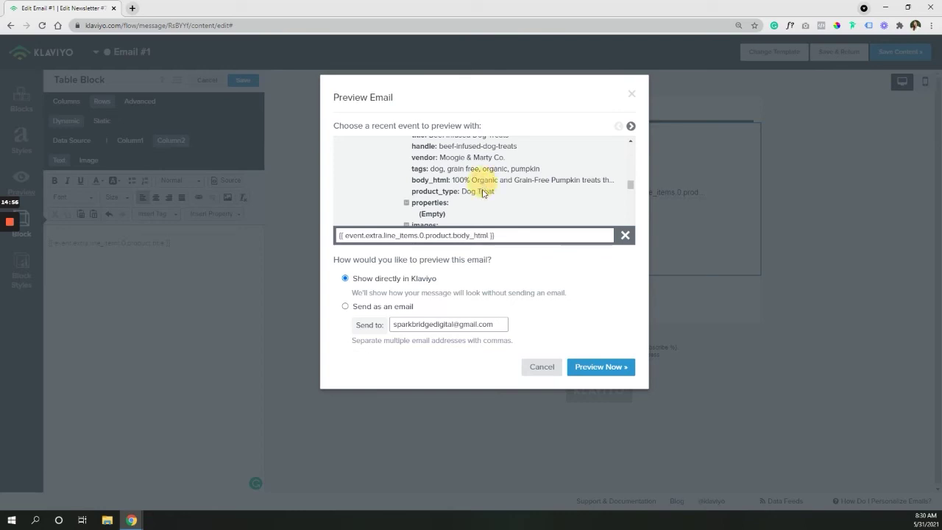
triple_click(492, 235)
key(ctrl+c)
click(631, 94)
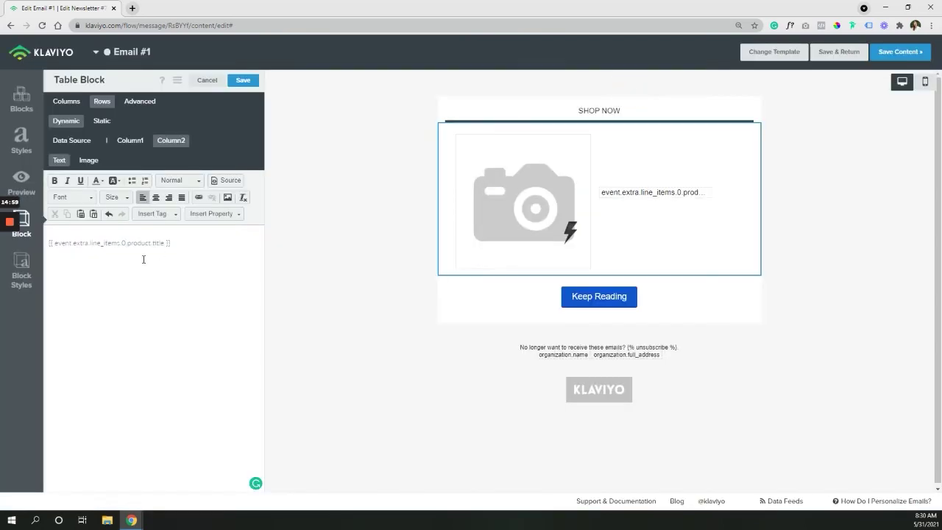
click(144, 259)
key(ctrl+v)
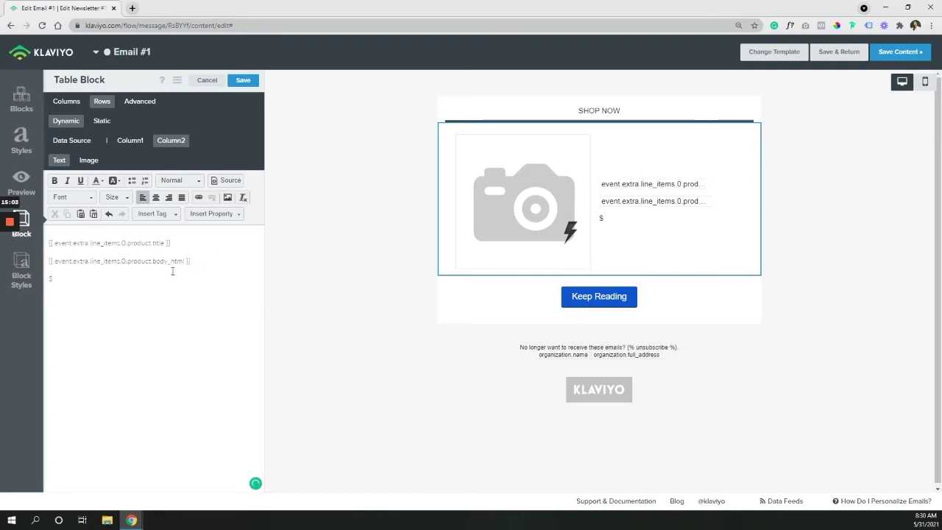
Paste the variant_price tag right after the $ sign to show the item price.
click(172, 271)
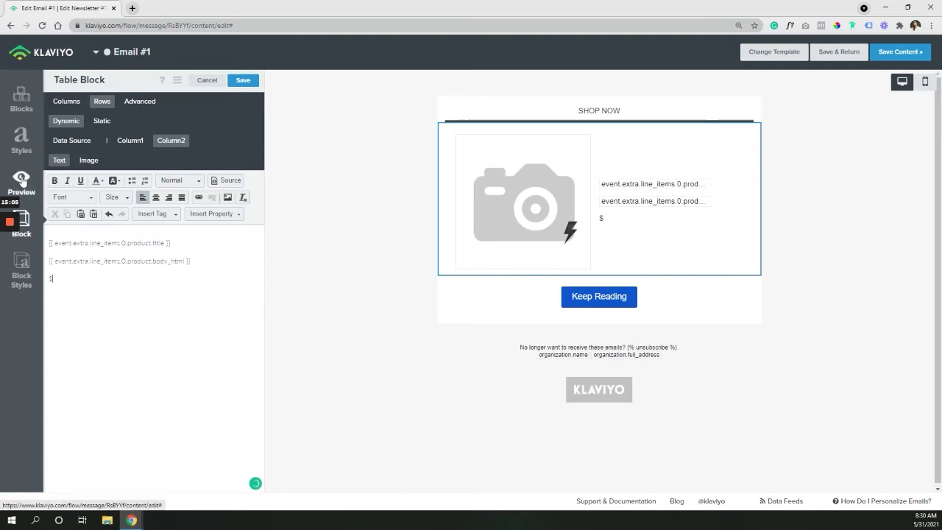
click(21, 179)
scroll(515, 184, down, 3)
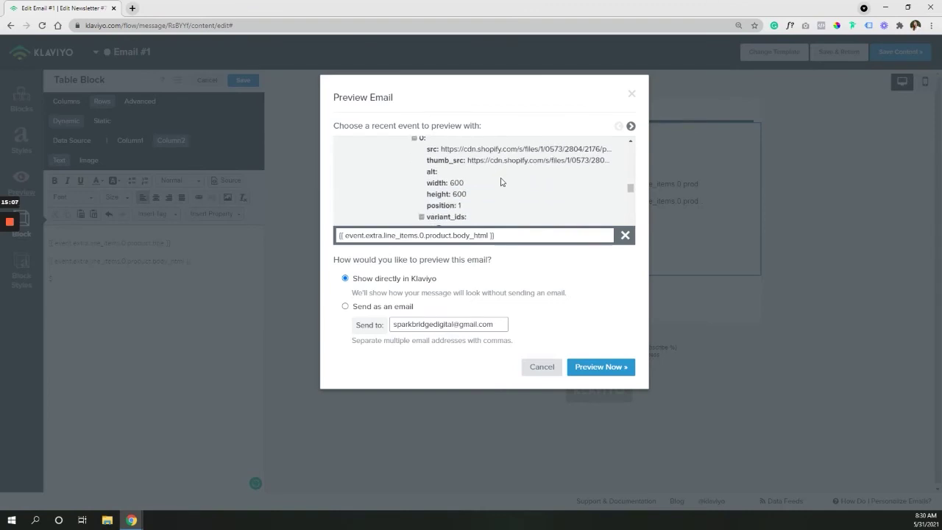
scroll(501, 181, down, 10)
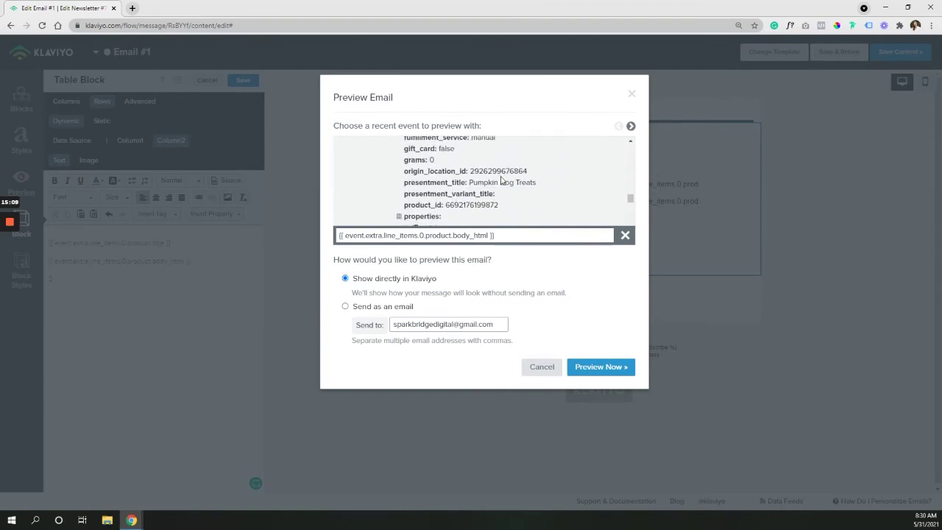
scroll(501, 181, down, 6)
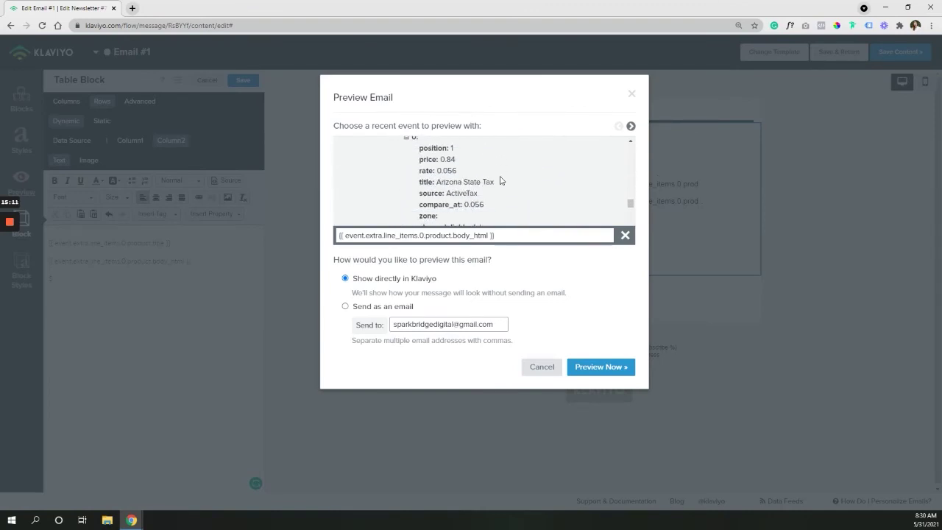
scroll(499, 179, down, 5)
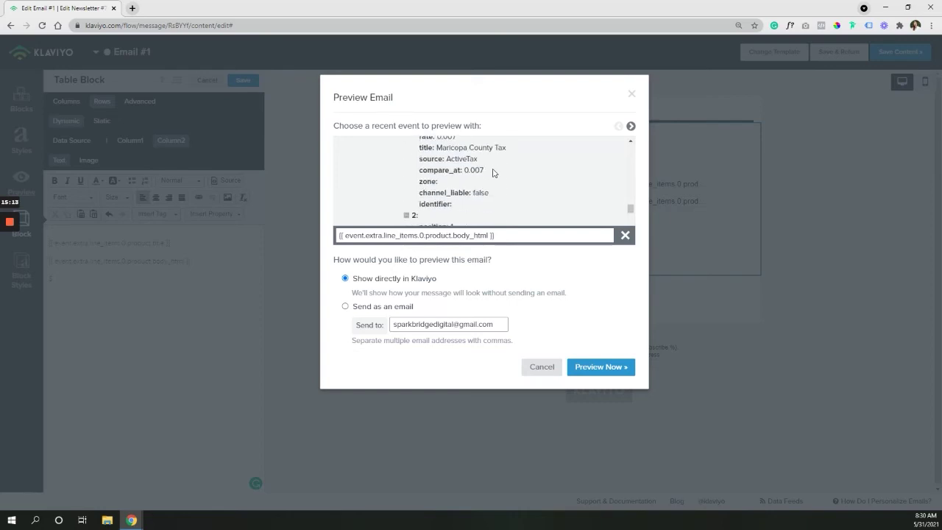
scroll(493, 172, down, 8)
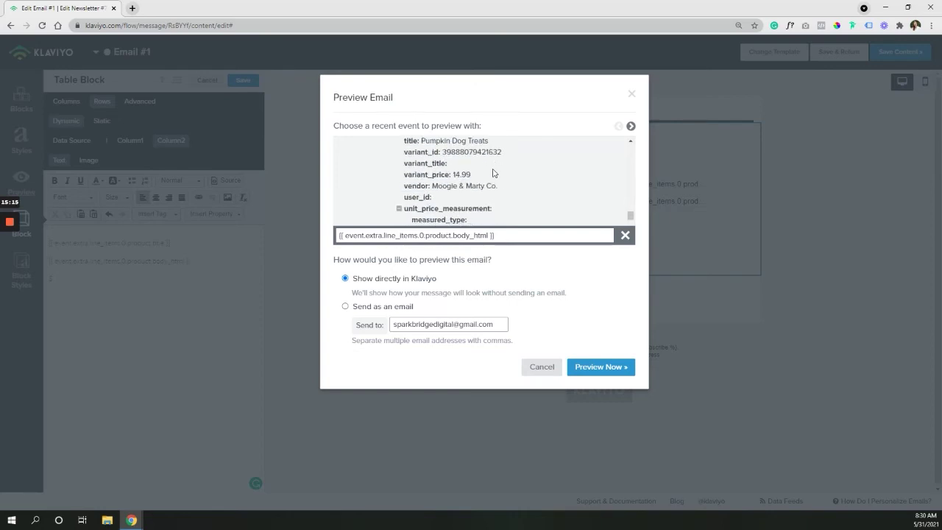
scroll(493, 173, up, 1)
click(433, 176)
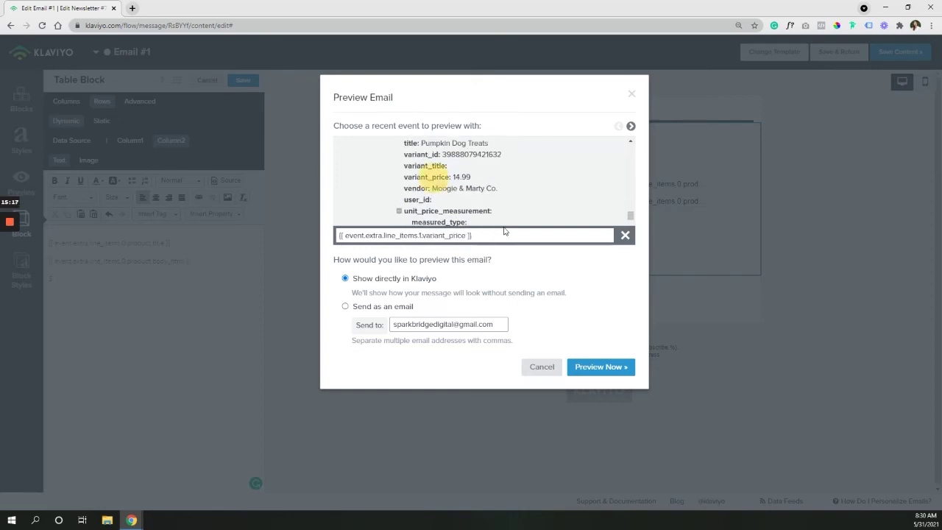
triple_click(499, 232)
key(ctrl+c)
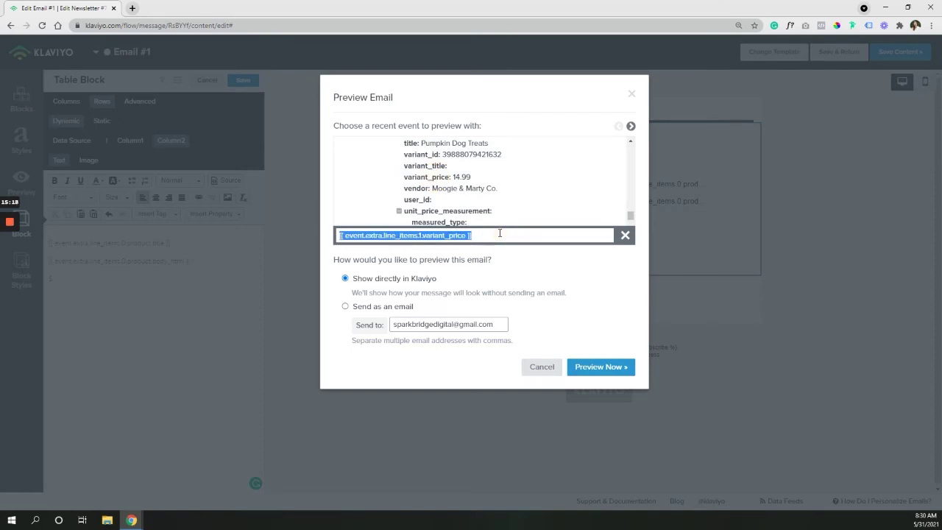
click(632, 94)
key(ctrl+v)
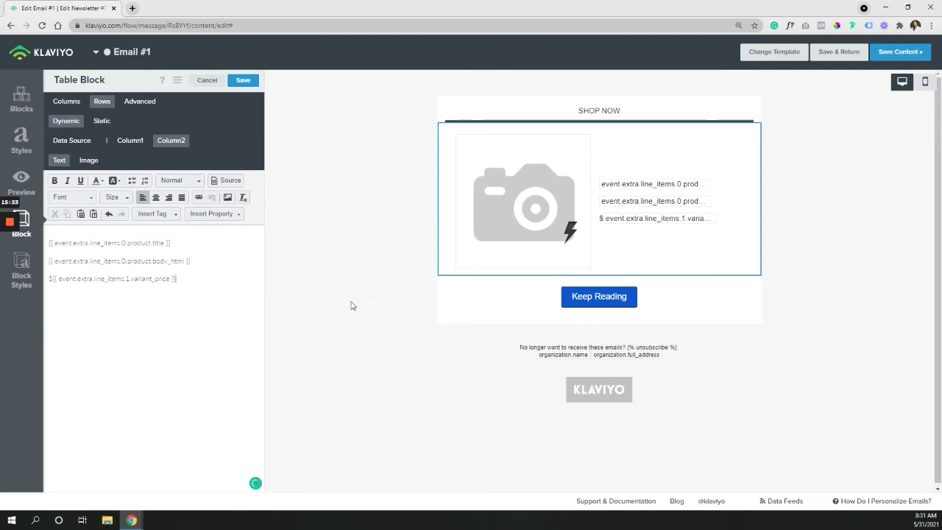
Remove 'event.extra.line_' and change items to item in the title, description and price tags.
drag(263, 293, 393, 294)
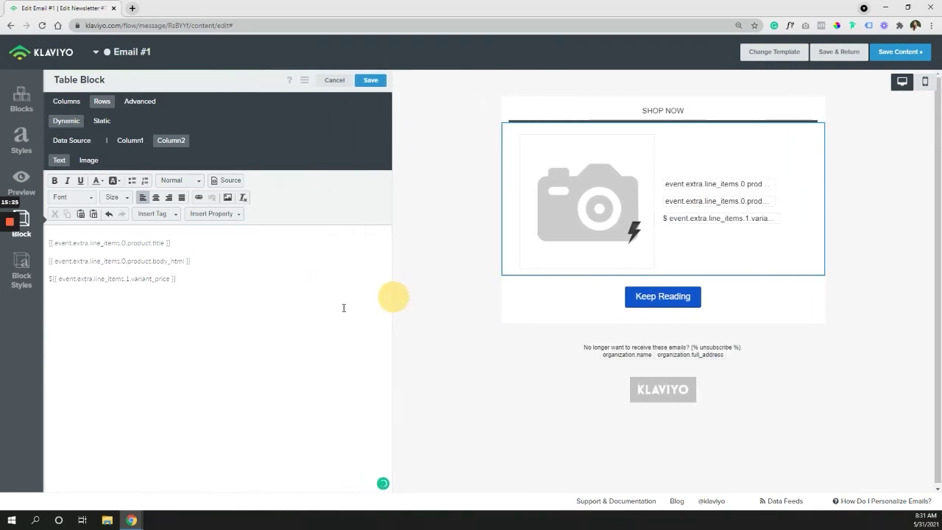
click(96, 244)
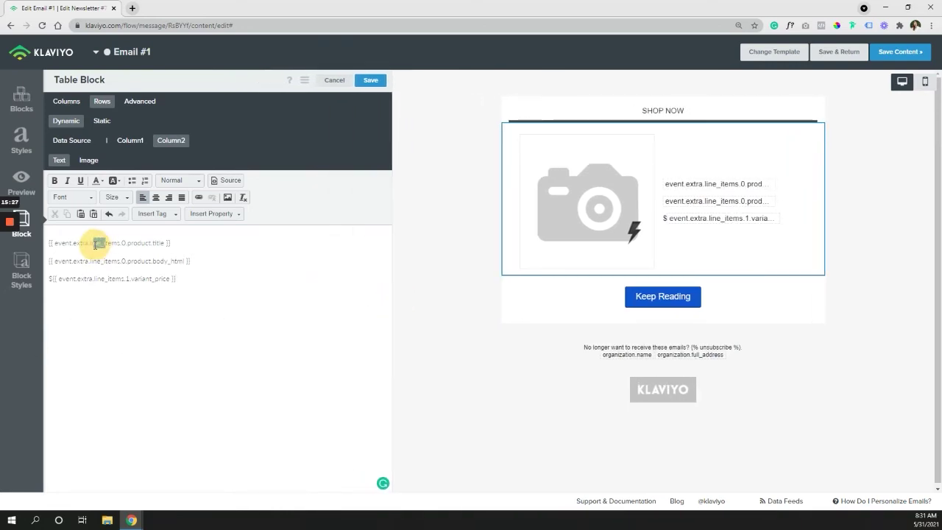
drag(104, 244, 56, 245)
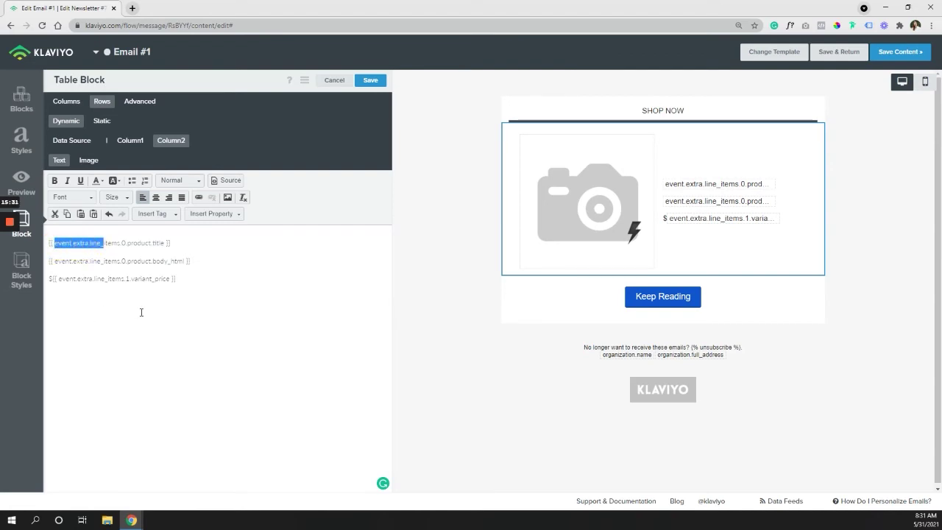
key(BackSpace)
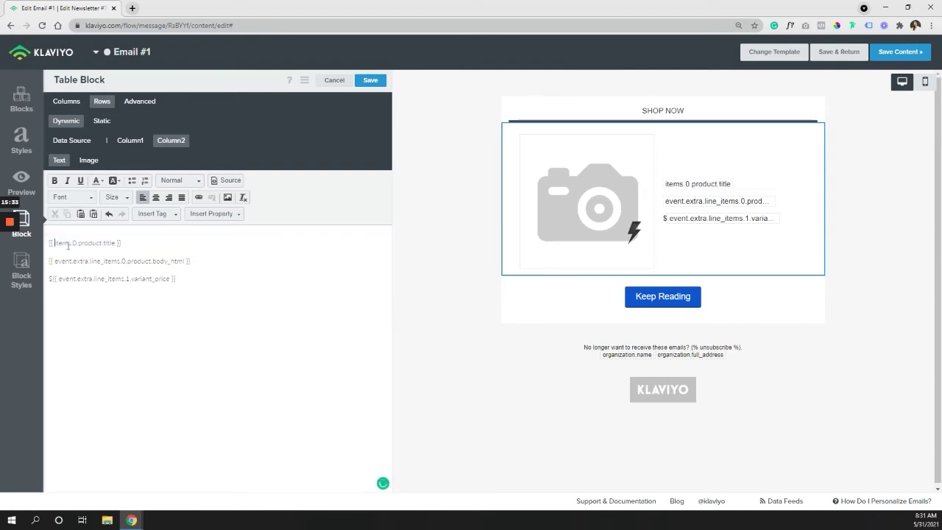
click(70, 243)
key(BackSpace)
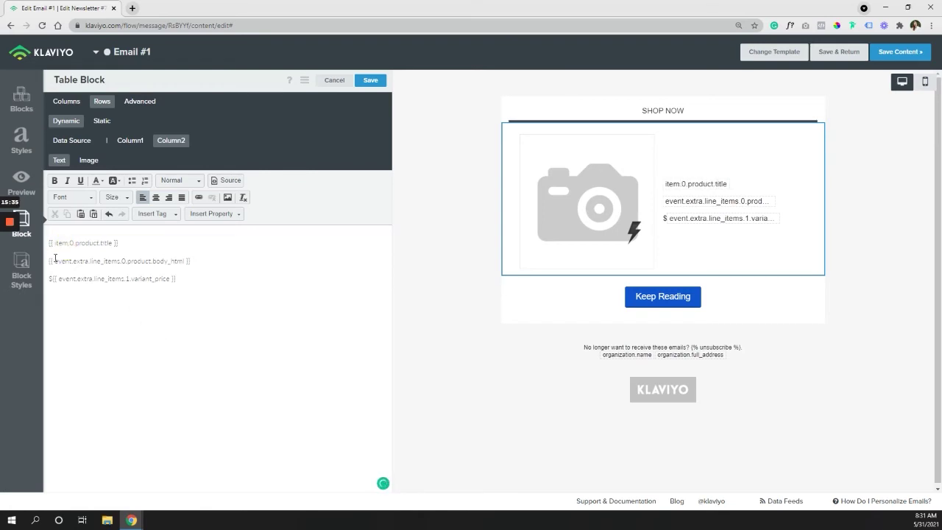
drag(55, 261, 105, 262)
key(BackSpace)
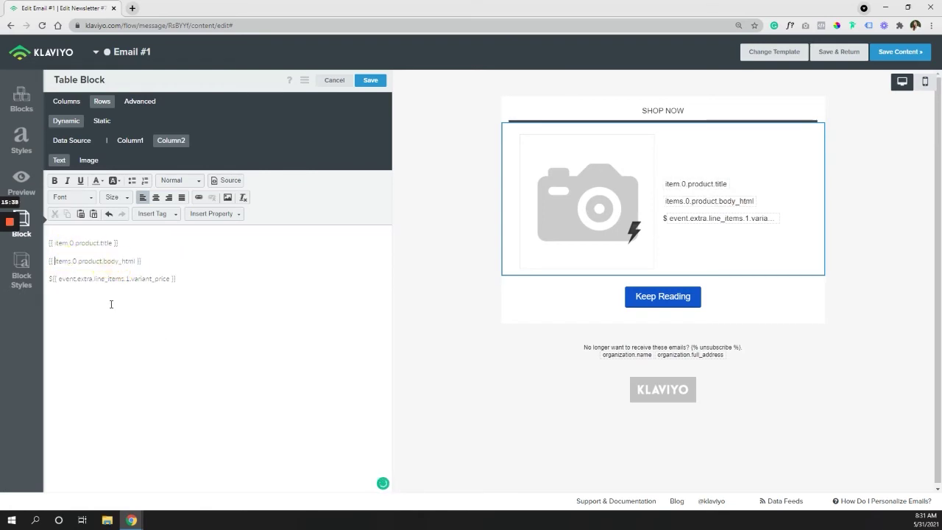
click(70, 261)
key(BackSpace)
drag(60, 280, 109, 282)
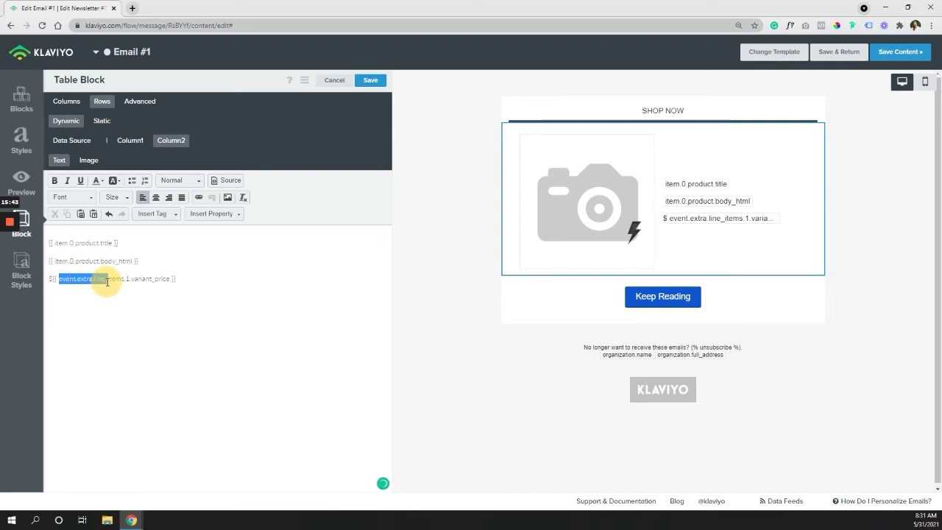
key(BackSpace)
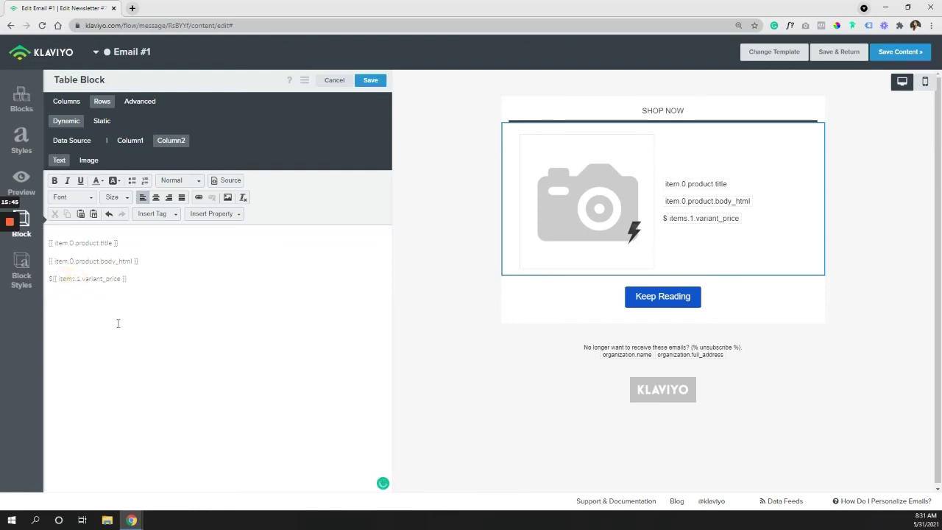
key(BackSpace)
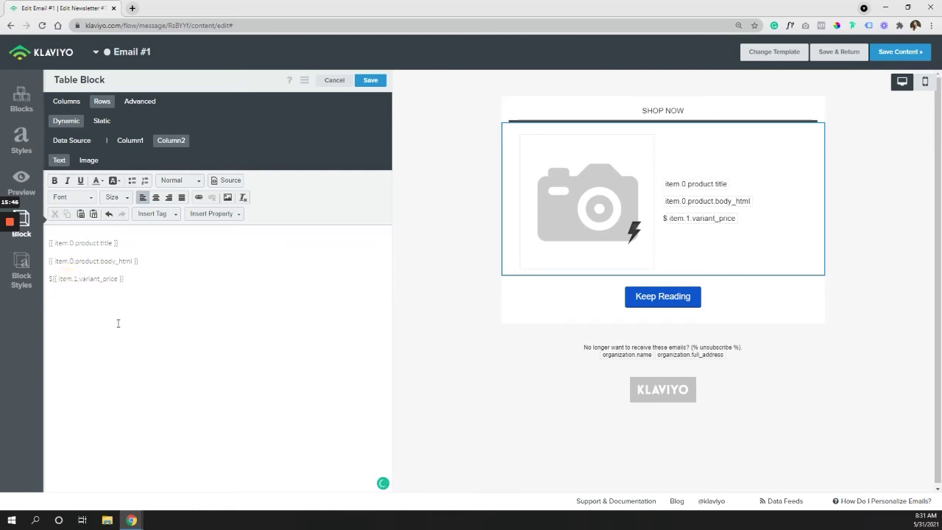
Delete the index numbers from the three tags and save the table block.
click(67, 243)
key(Delete)
key(Delete)
key(Delete)
text(.)
click(69, 261)
key(Delete)
key(Delete)
key(Delete)
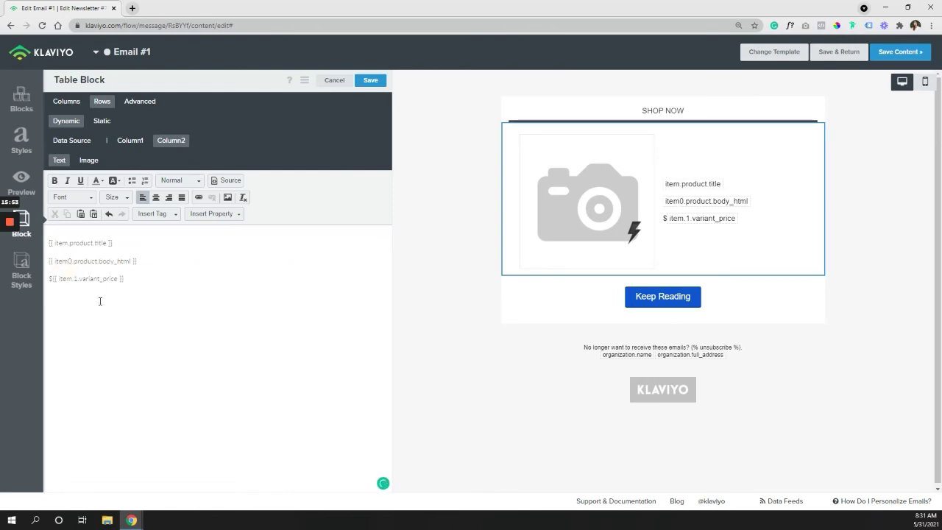
text(.)
click(72, 279)
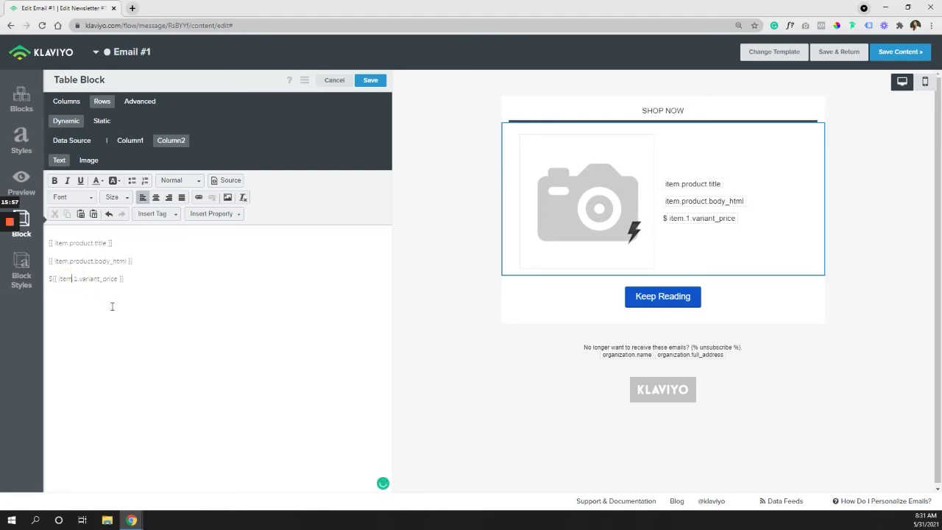
key(Delete)
key(Delete)
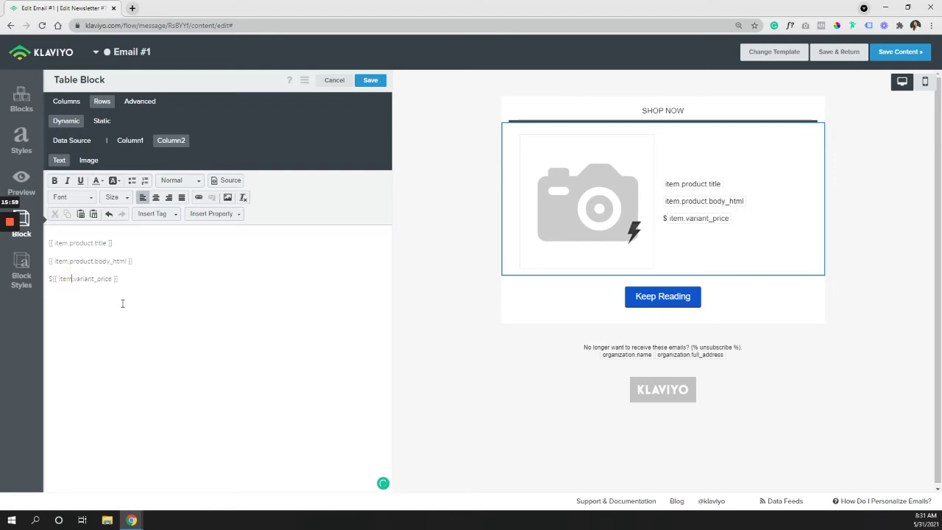
click(135, 279)
click(370, 79)
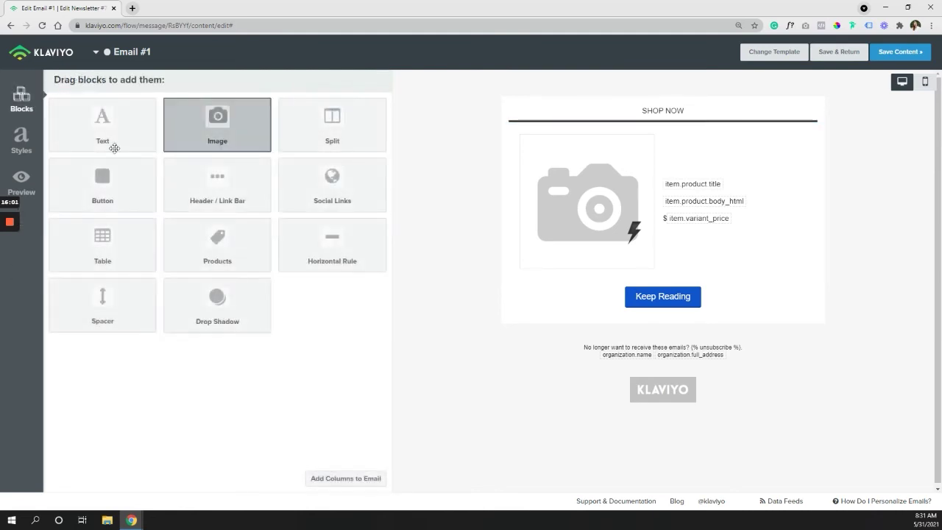
click(25, 176)
click(608, 366)
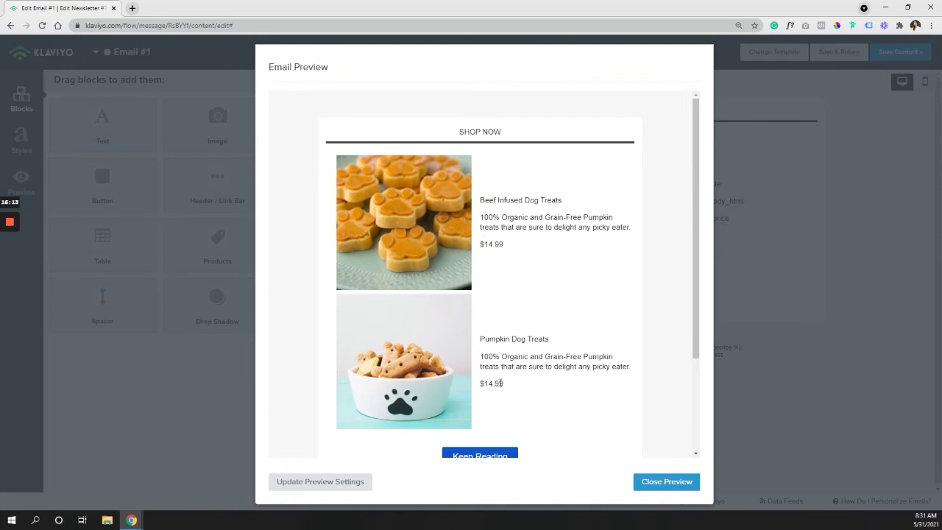
drag(548, 338, 480, 338)
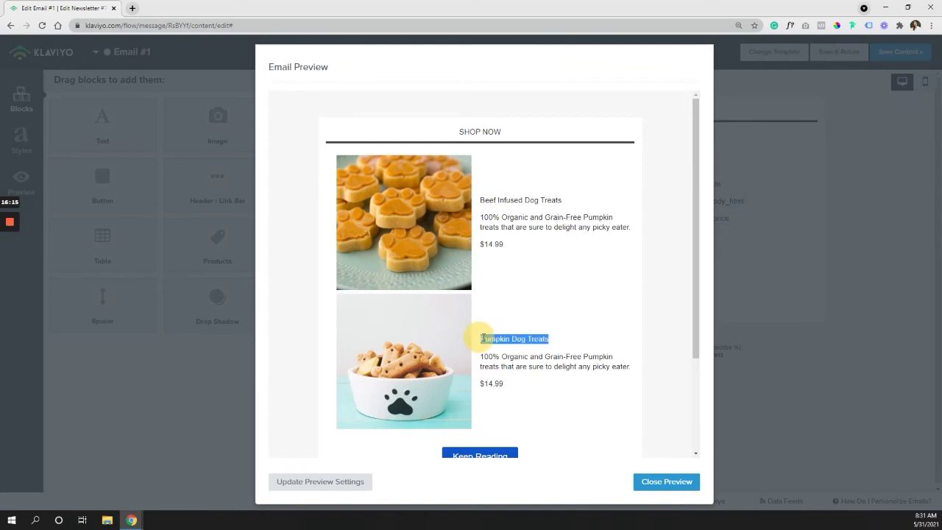
click(523, 350)
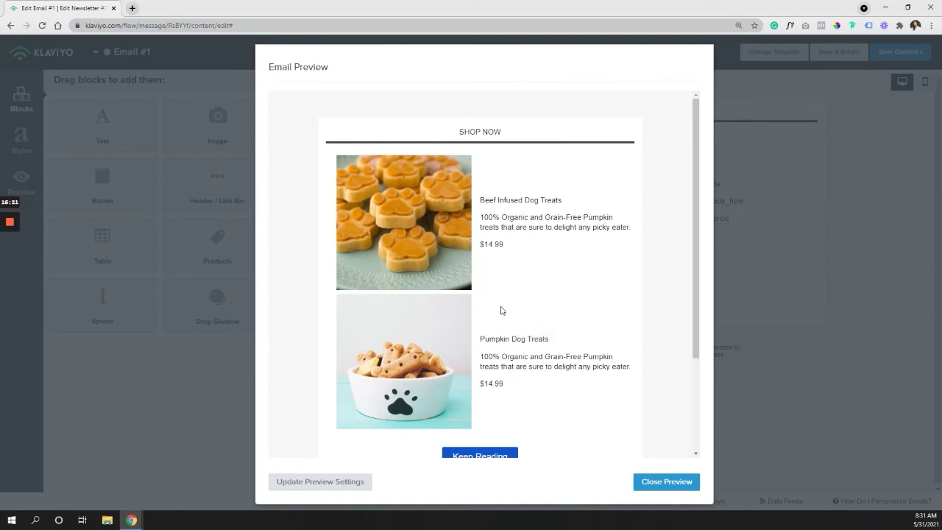
click(666, 482)
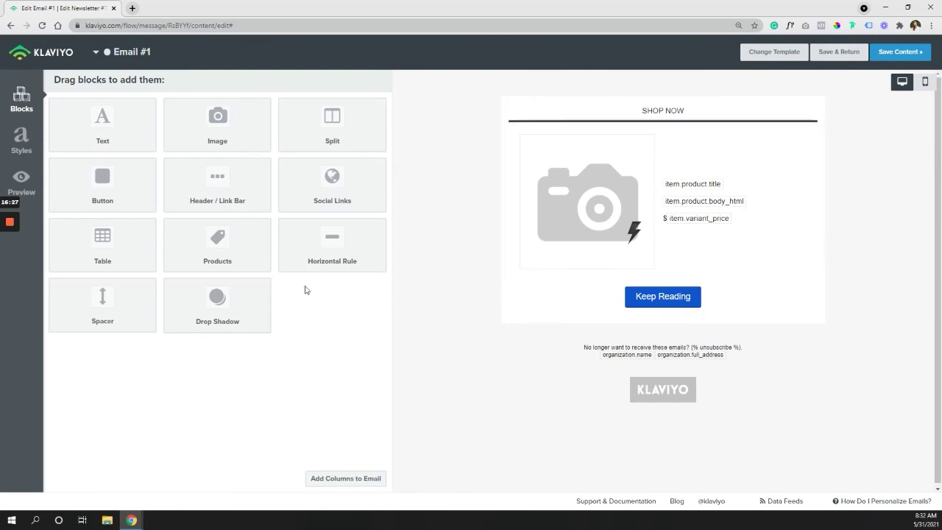
drag(389, 294, 309, 290)
click(21, 180)
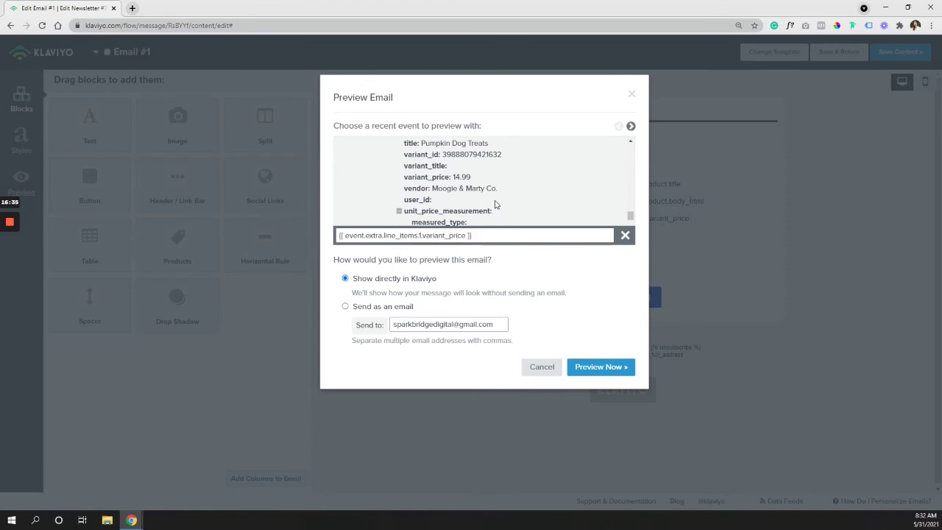
Copy the first line item's product.handle variable from the preview event data and close the preview.
scroll(496, 204, up, 5)
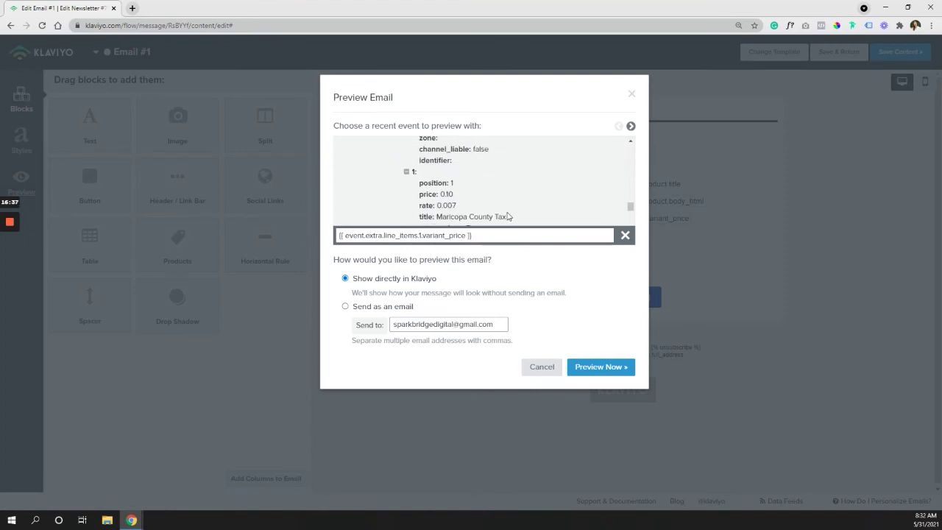
scroll(504, 214, up, 5)
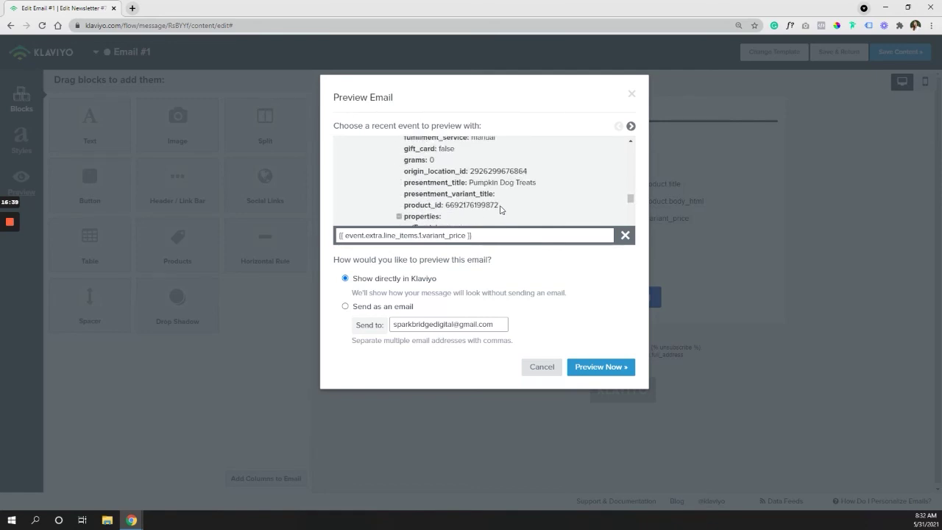
scroll(500, 210, up, 8)
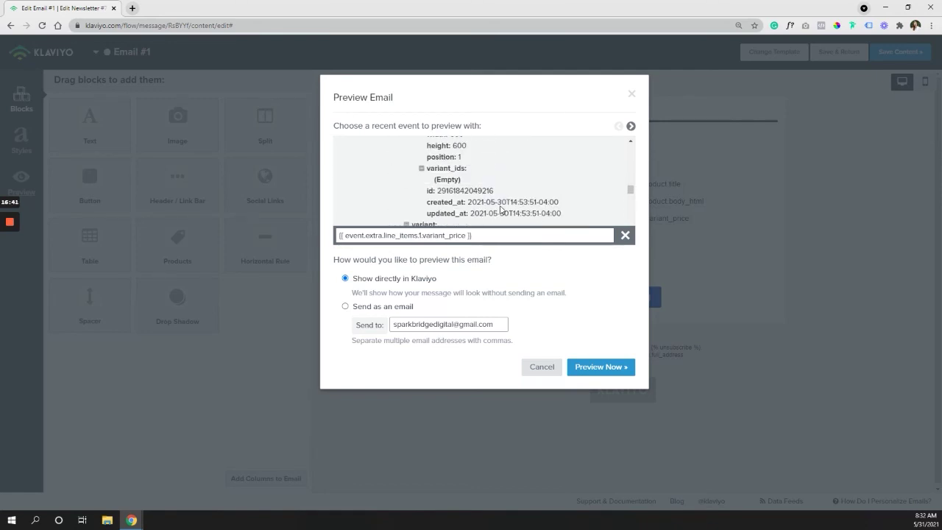
scroll(500, 210, up, 8)
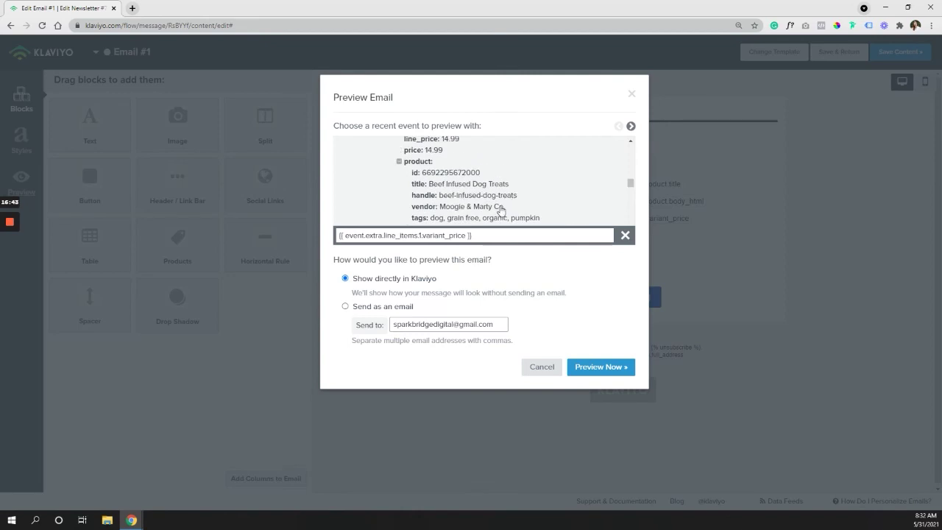
click(458, 196)
click(501, 236)
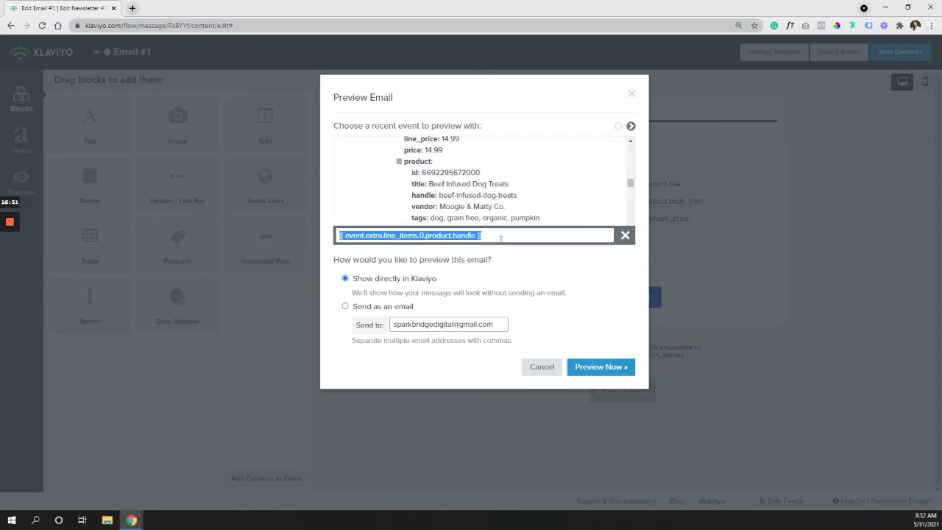
click(631, 97)
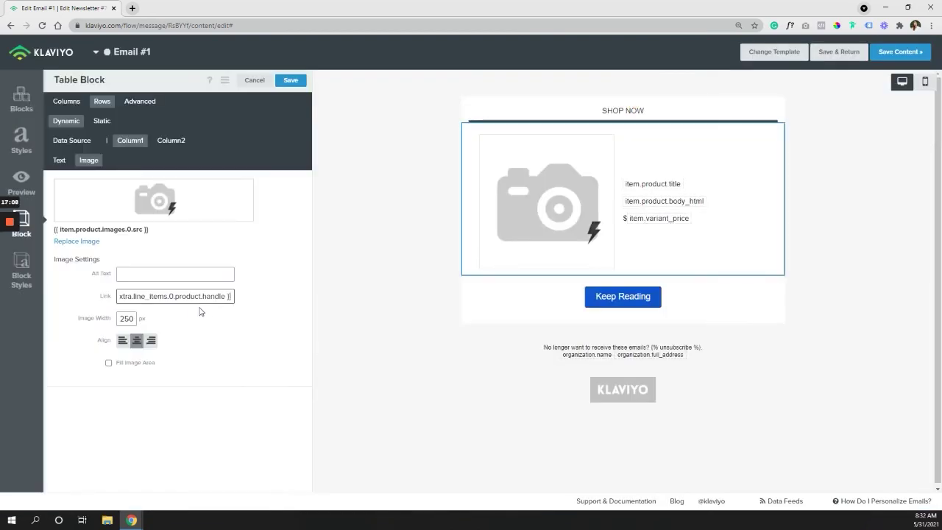
Set the image Link to the store's /products/ URL followed by {{ item.product.handle }}.
click(96, 295)
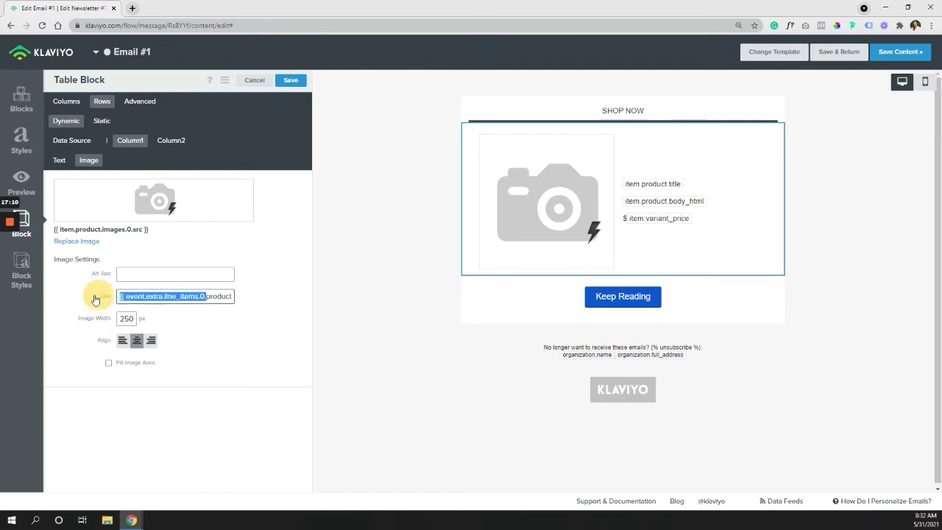
click(147, 295)
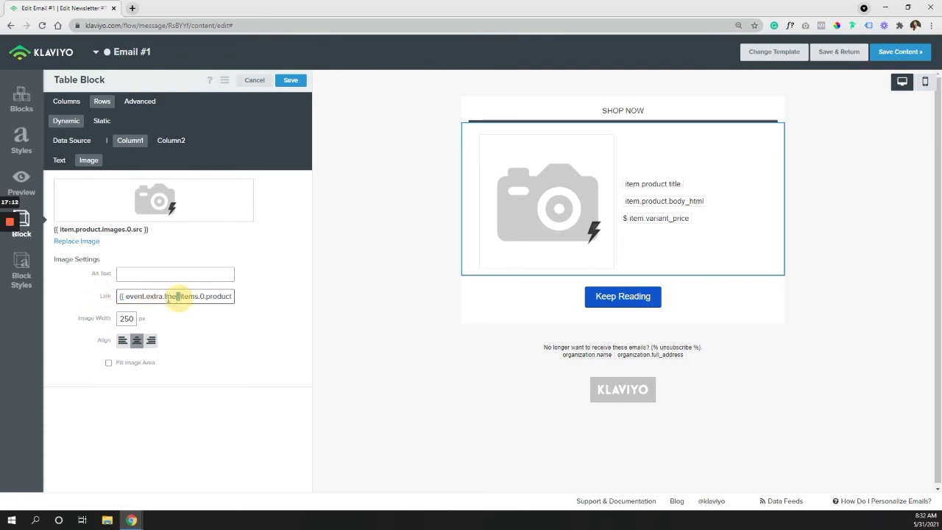
drag(179, 296, 124, 296)
key(BackSpace)
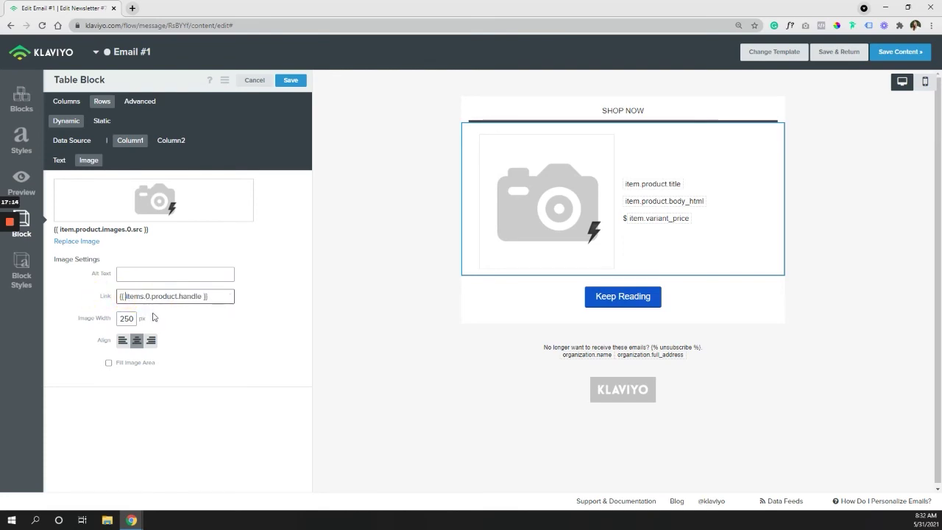
click(141, 296)
key(BackSpace)
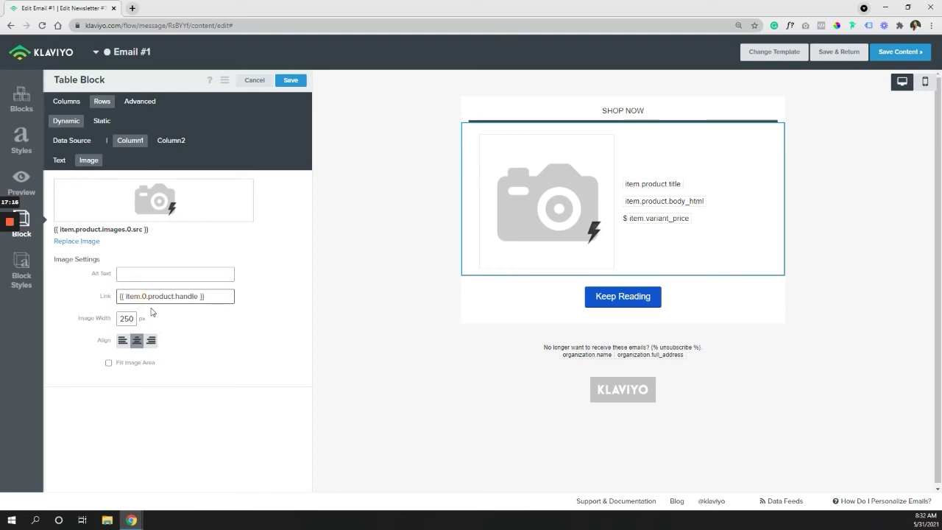
key(Delete)
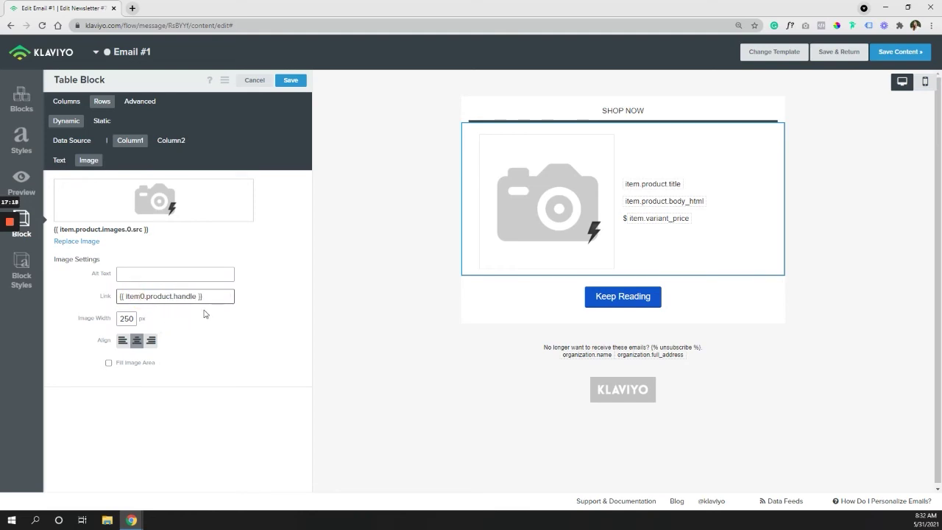
key(Delete)
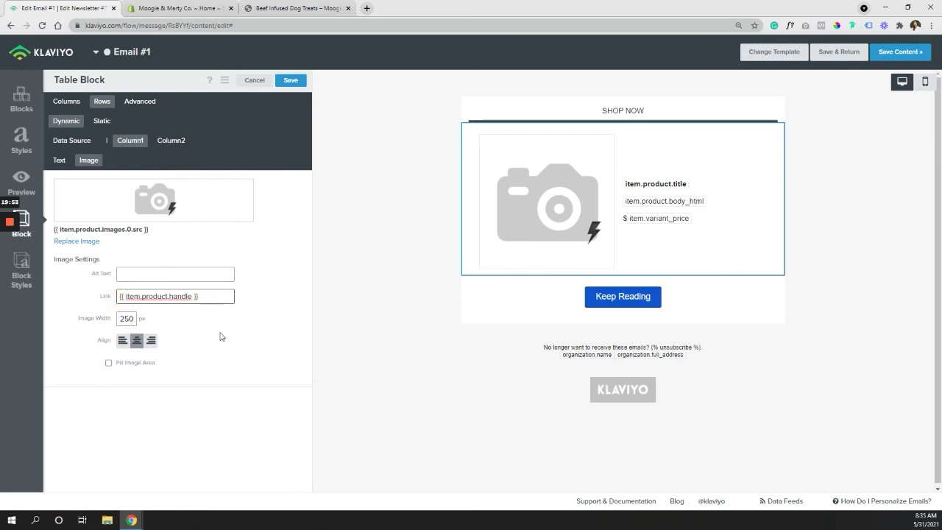
key(ctrl+v)
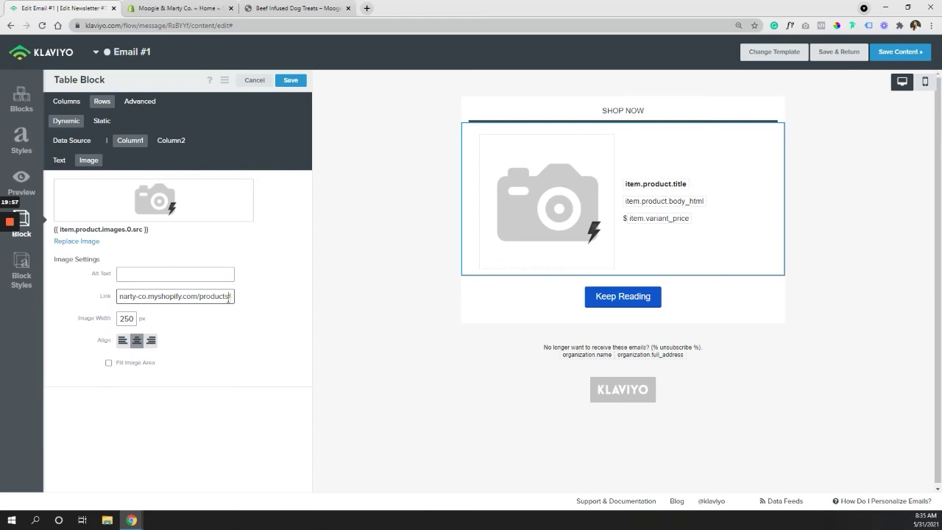
click(229, 298)
text({{ item.product.handle }})
click(126, 296)
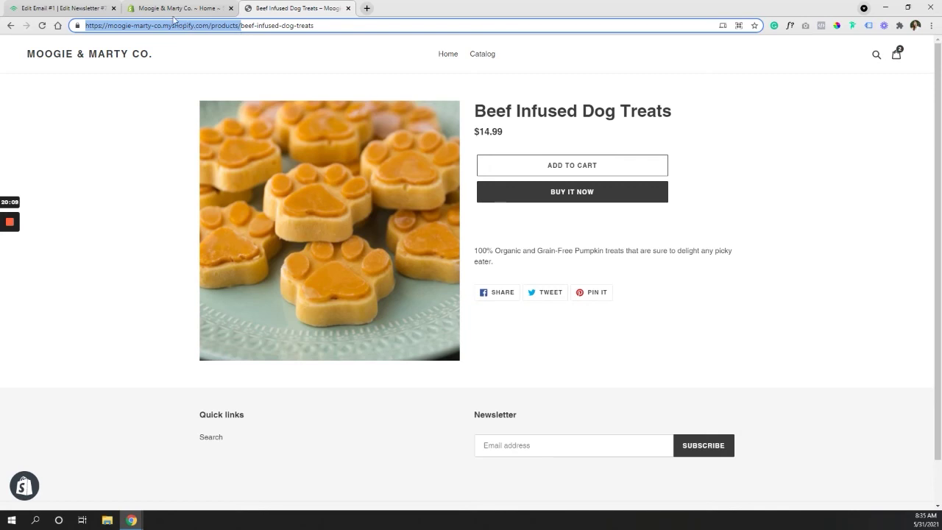
Copy the complete product page URL from the image Link field.
click(62, 8)
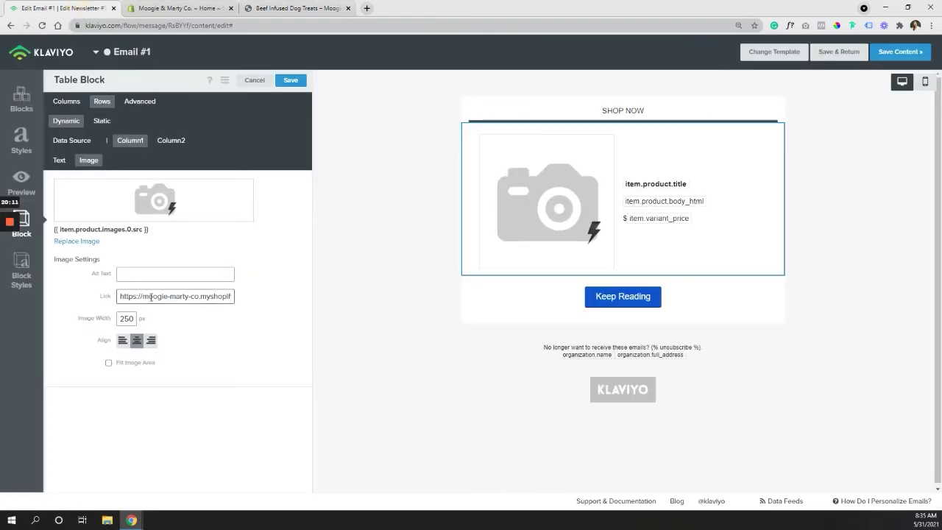
click(122, 296)
drag(142, 295, 248, 296)
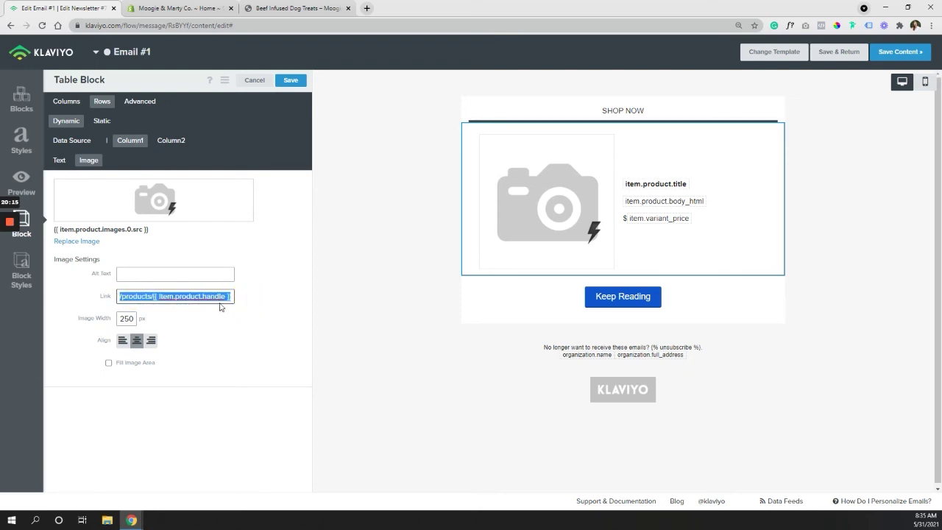
click(123, 296)
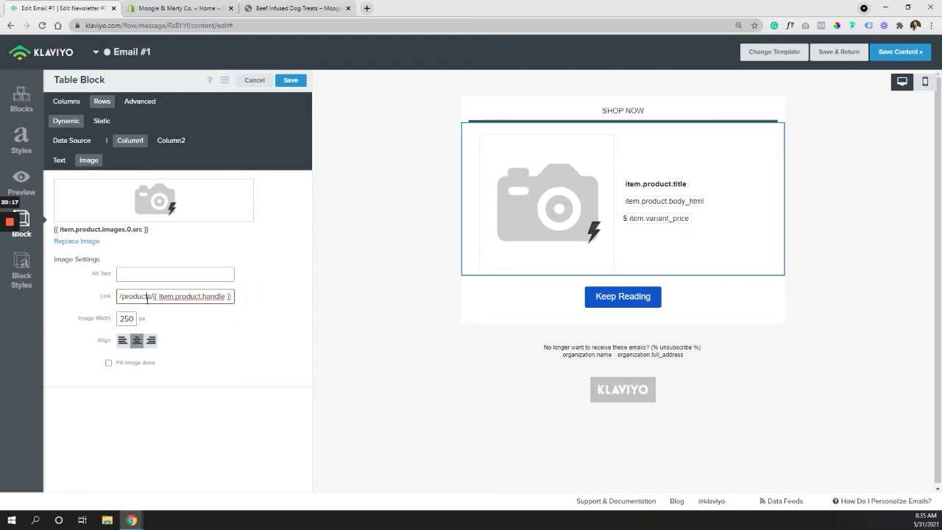
key(ctrl+a)
click(273, 343)
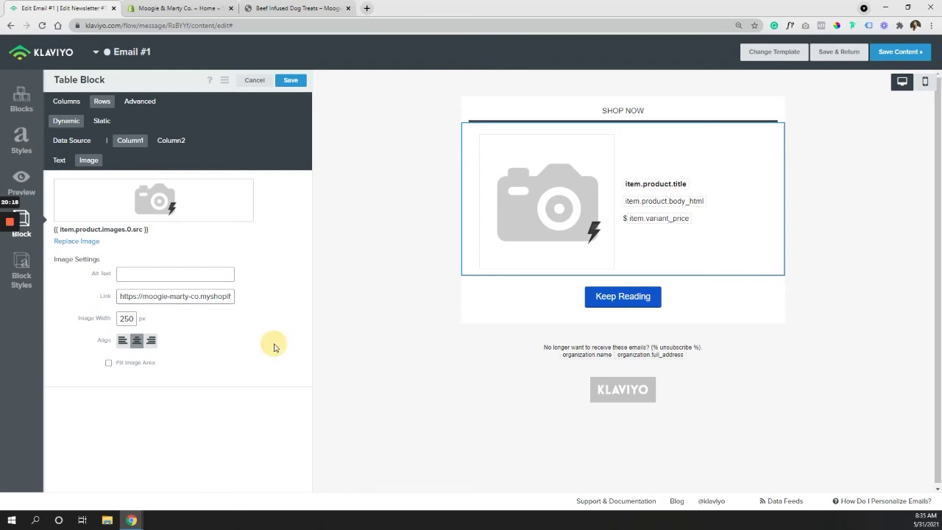
triple_click(187, 296)
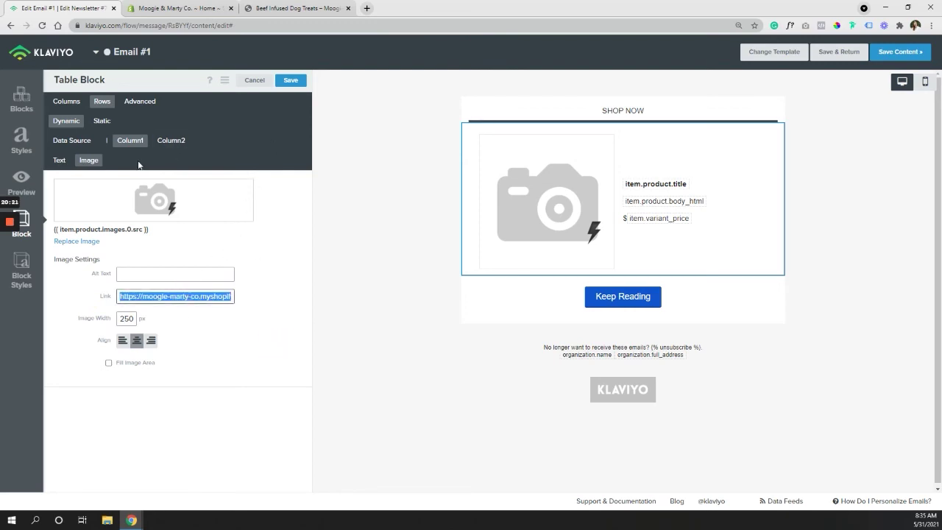
Link the product title in Column2 to the same product URL and save the table block.
click(170, 140)
click(98, 243)
triple_click(98, 243)
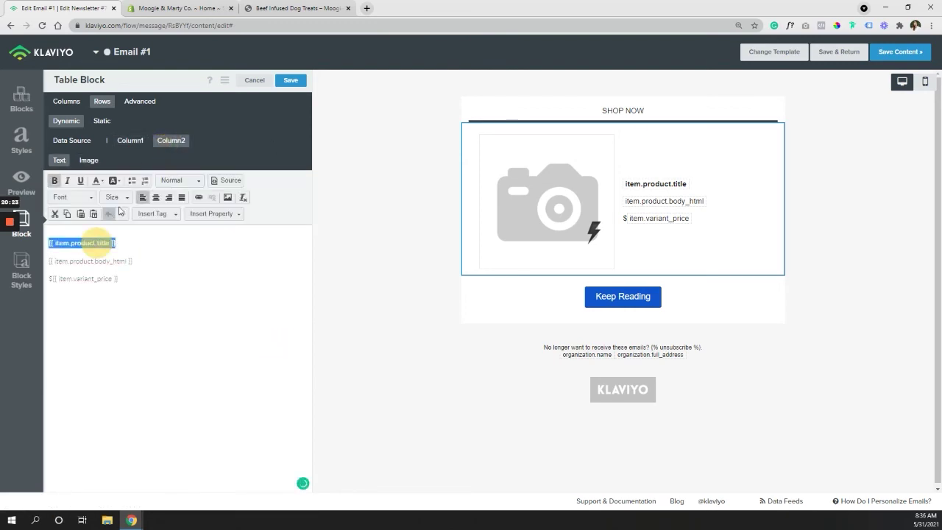
click(199, 197)
key(ctrl+v)
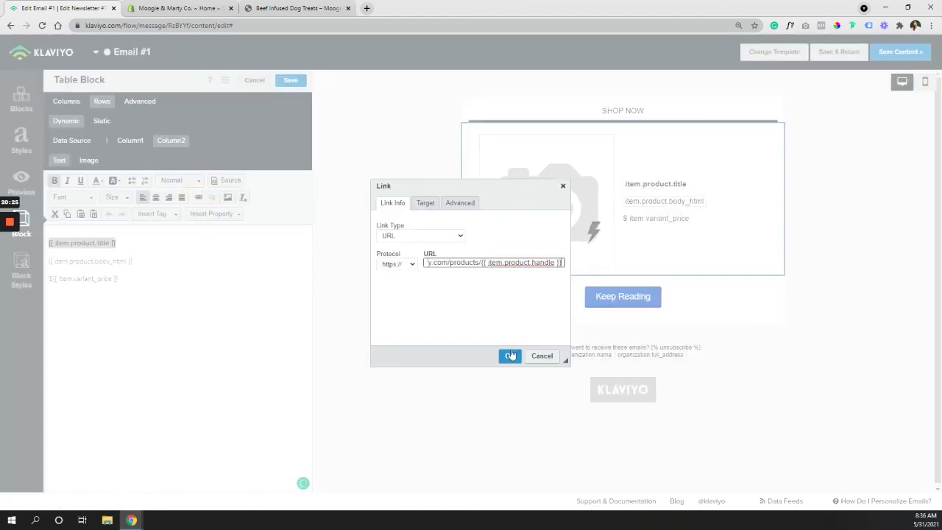
click(509, 356)
click(287, 82)
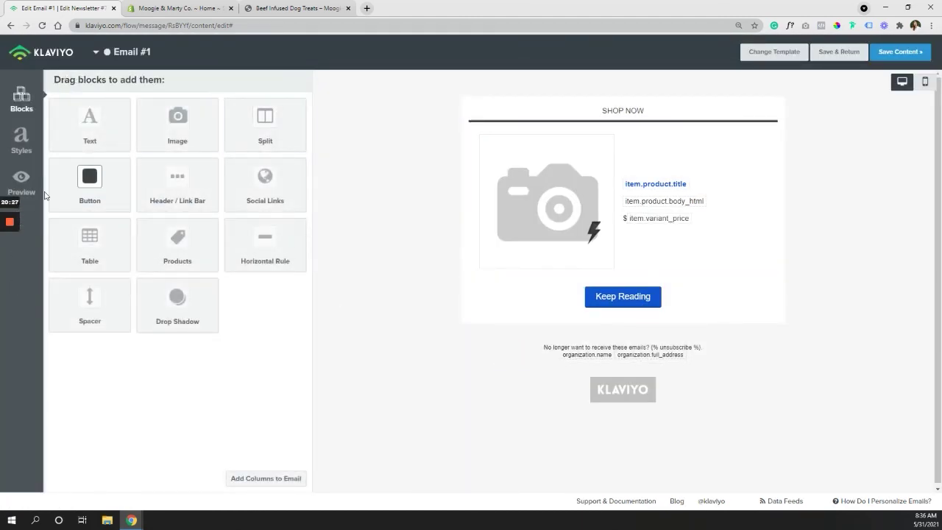
click(23, 178)
click(588, 367)
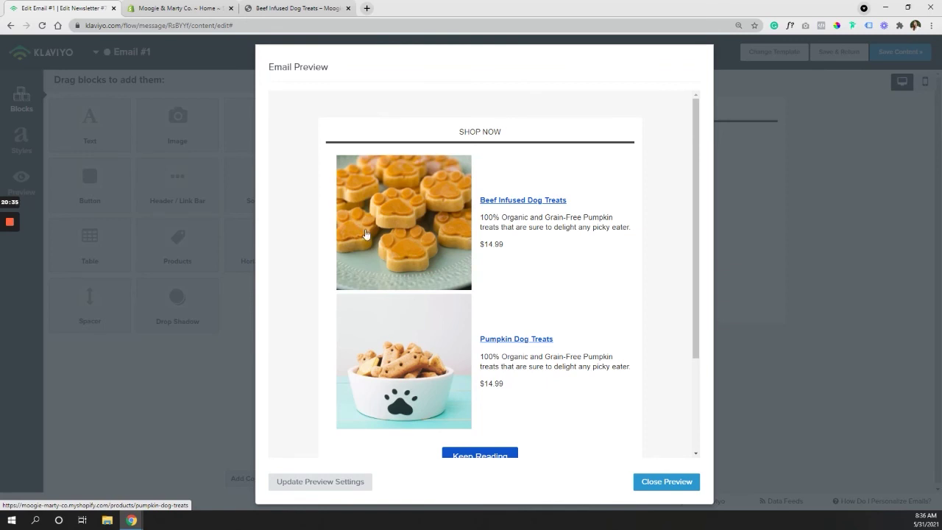
right_click(397, 211)
click(414, 220)
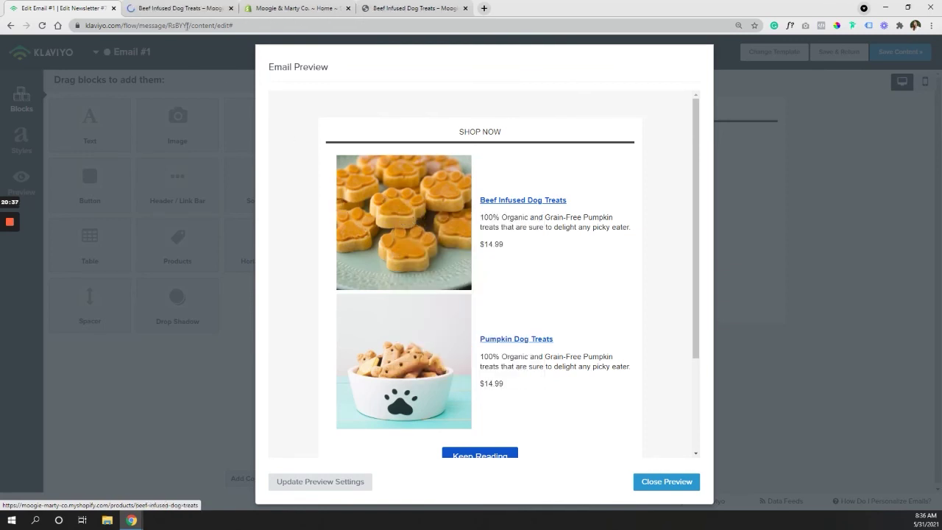
click(179, 9)
click(230, 9)
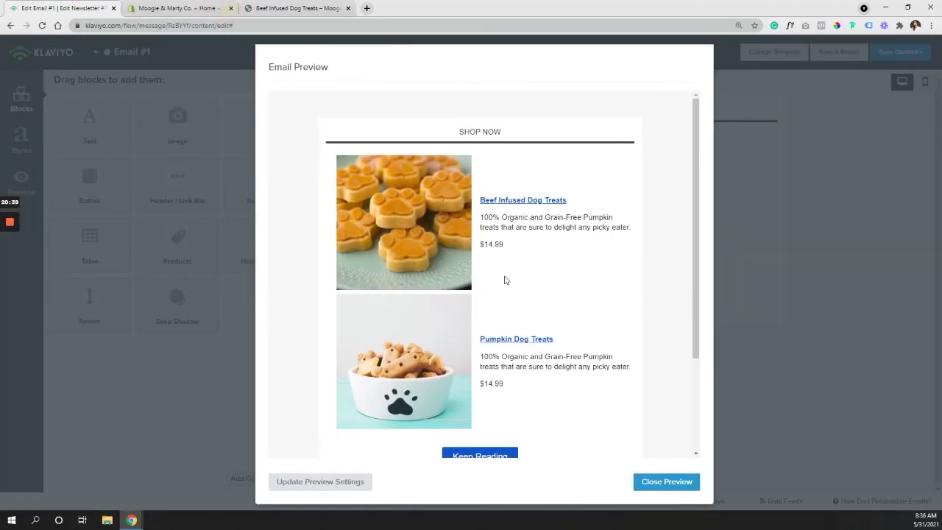
right_click(518, 337)
click(559, 347)
click(184, 5)
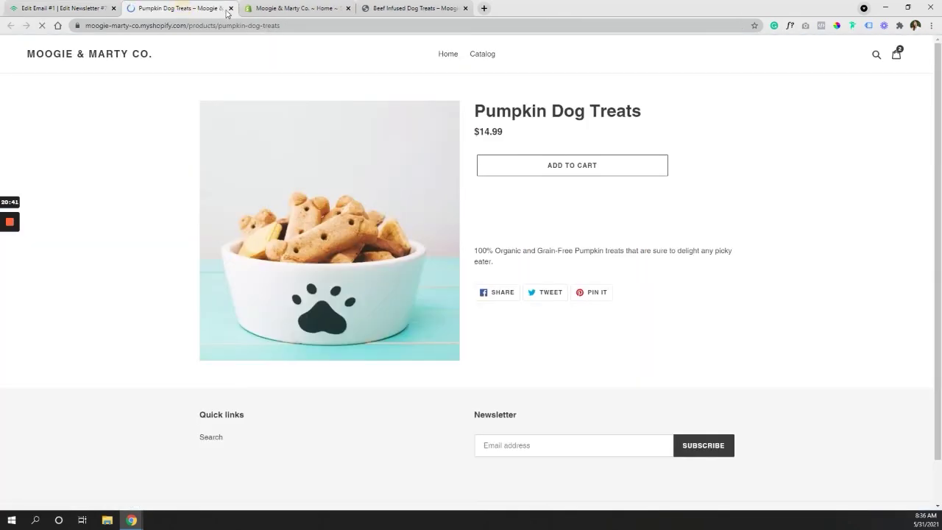
click(229, 8)
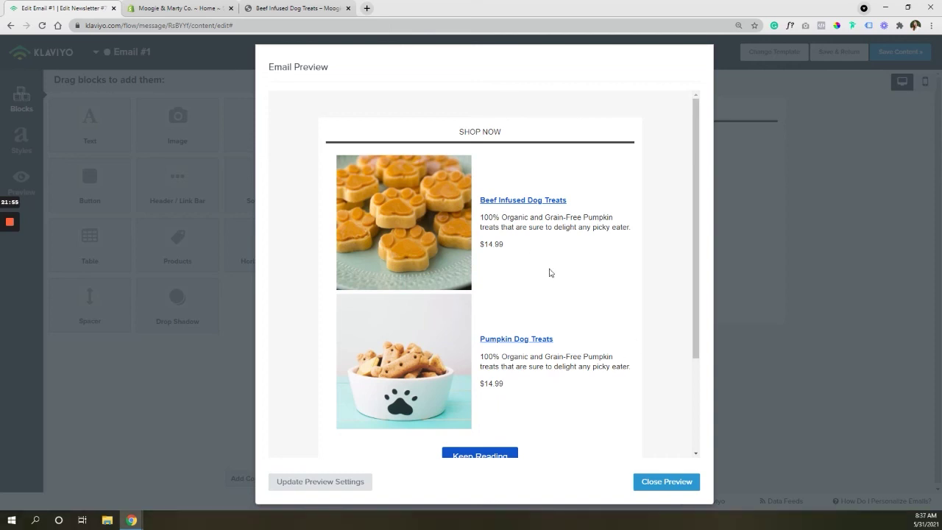
scroll(554, 265, down, 2)
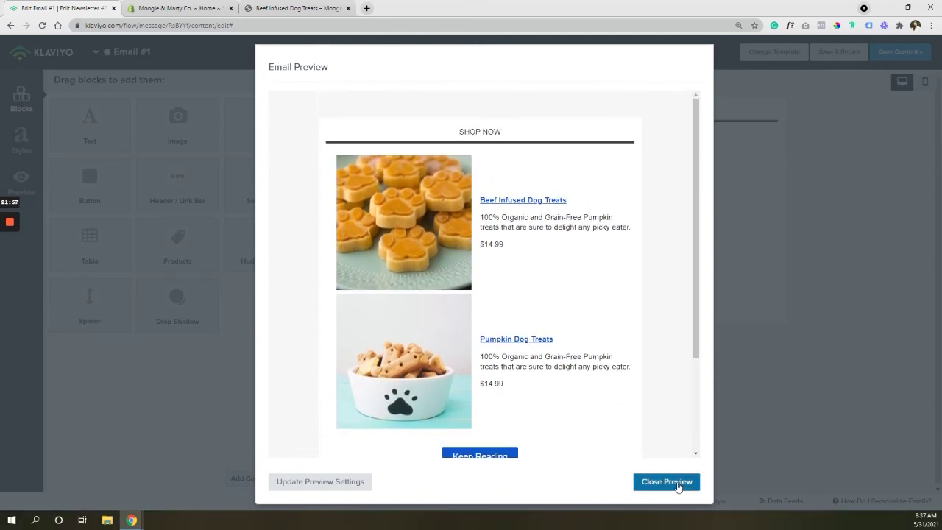
Rename the Keep Reading button to 'Return To Cart' and save the block.
click(676, 484)
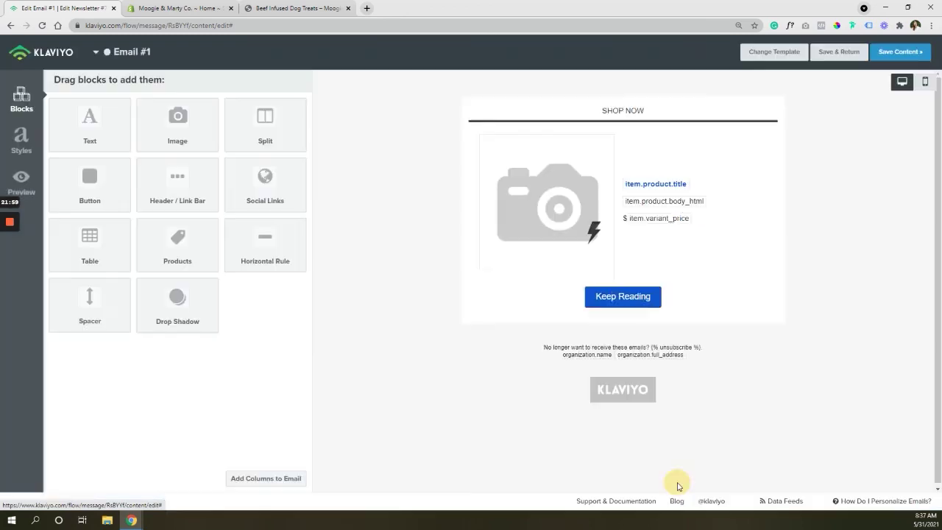
click(659, 297)
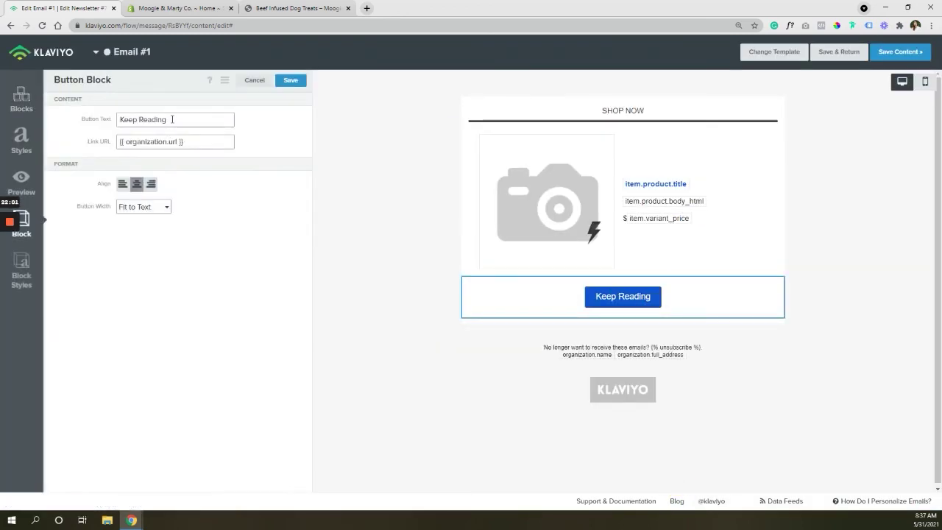
triple_click(172, 120)
text(R)
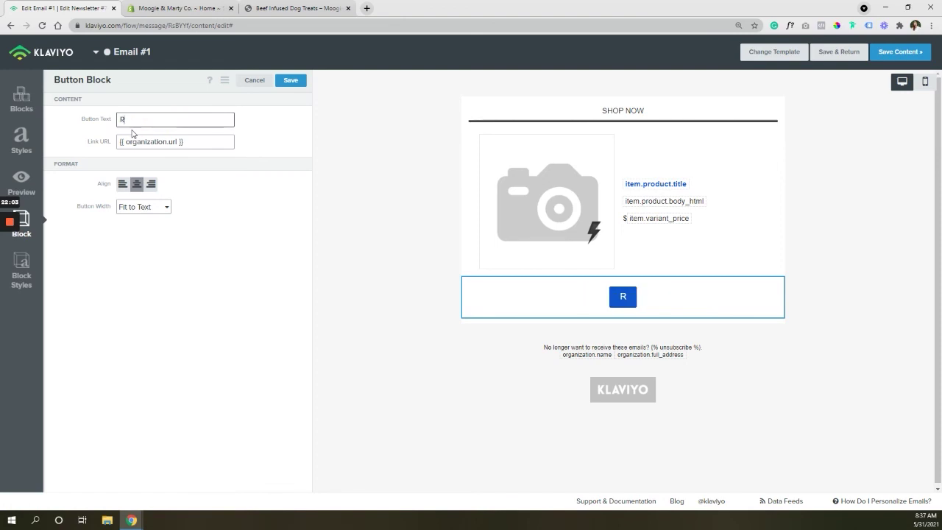
text(eturn To Cart)
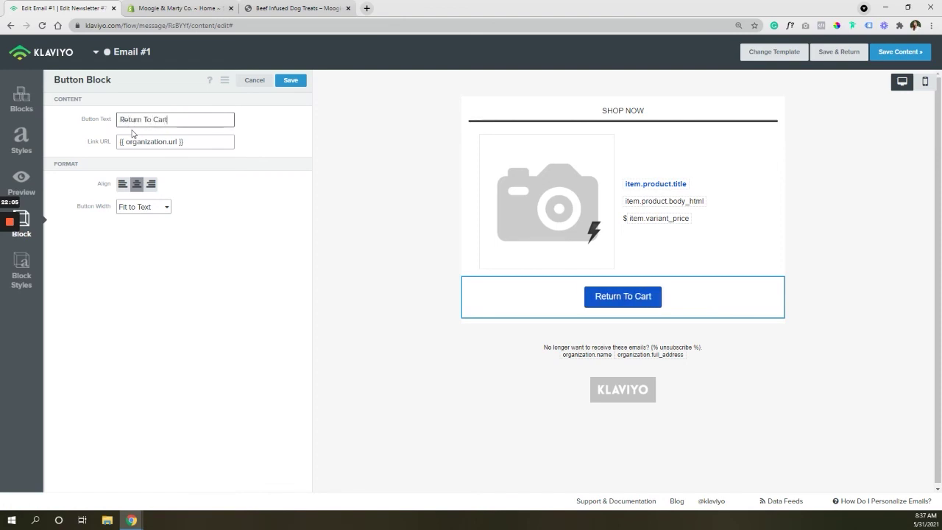
click(290, 79)
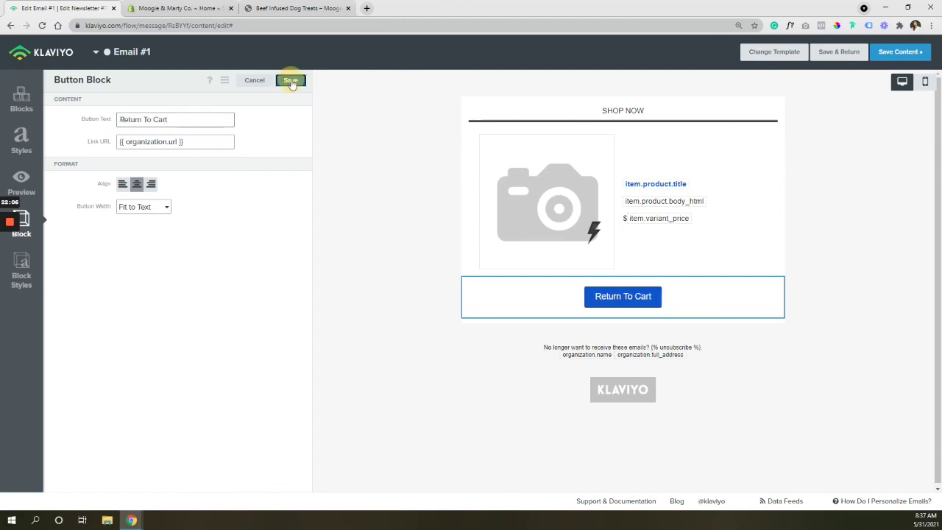
Copy the {{ event.extra.checkout_url }} merge tag from the preview data into the button's Link URL, then save.
click(22, 179)
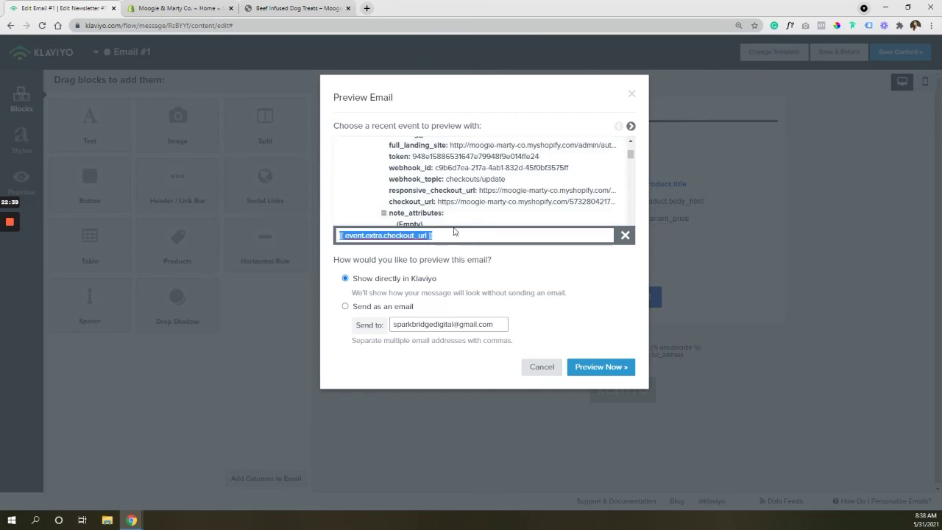
click(456, 236)
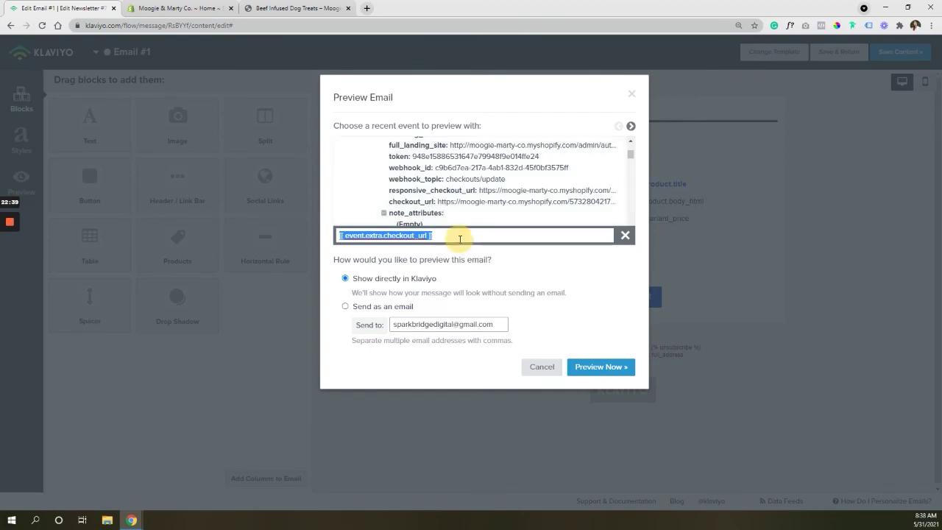
click(632, 94)
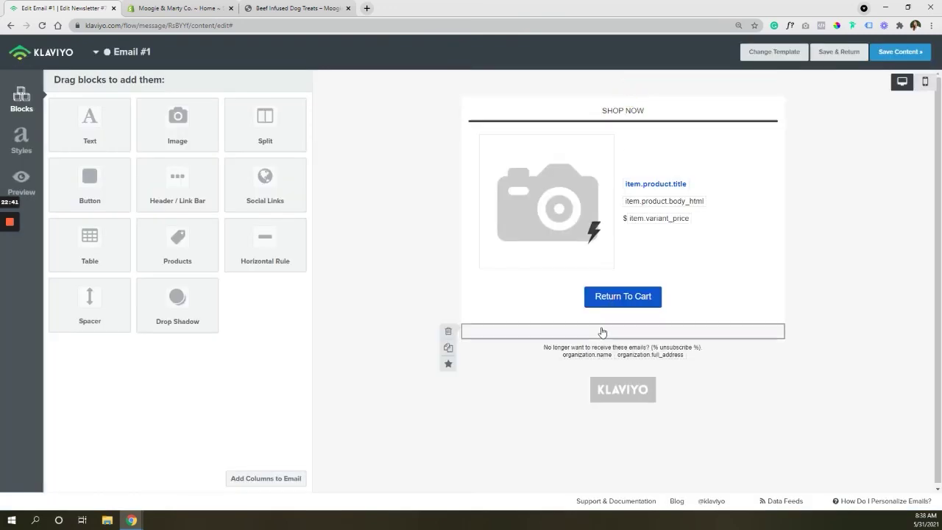
click(603, 296)
click(174, 140)
key(ctrl+a)
text({{ event.extra.checkout_url }})
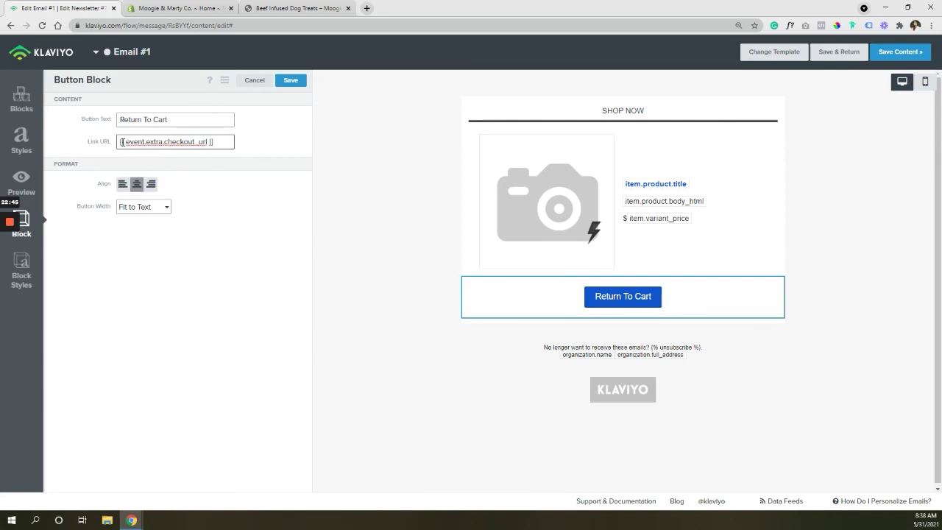
click(121, 141)
click(291, 82)
Render the preview showing both dog-treat items, and confirm Return To Cart opens the Shopify checkout.
click(21, 176)
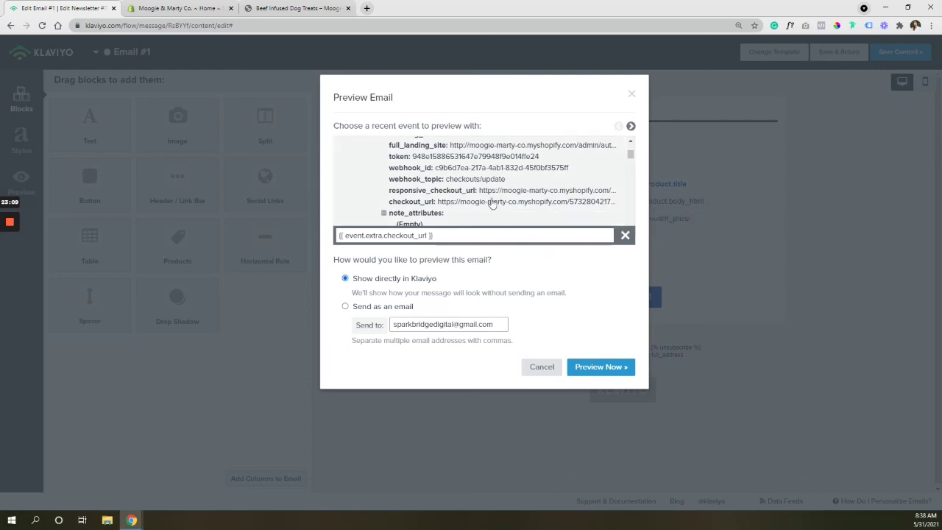
click(593, 367)
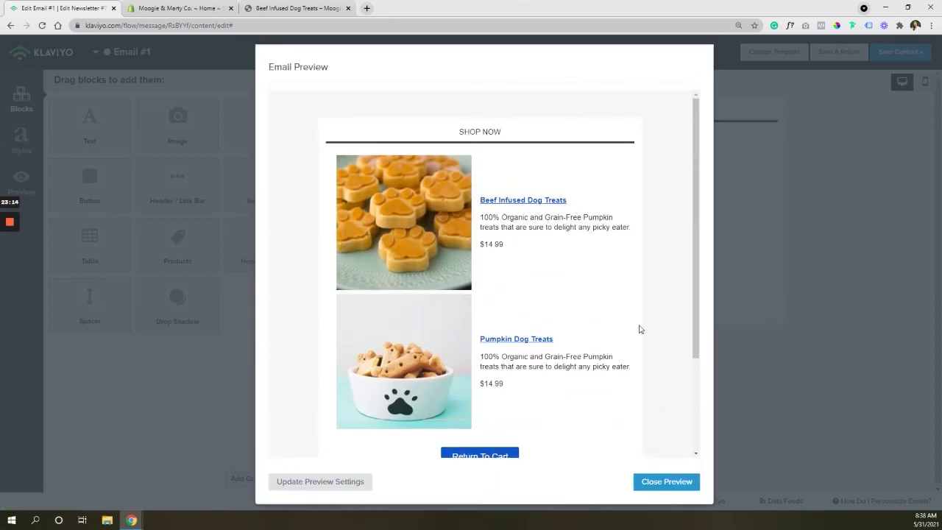
scroll(589, 342, down, 1)
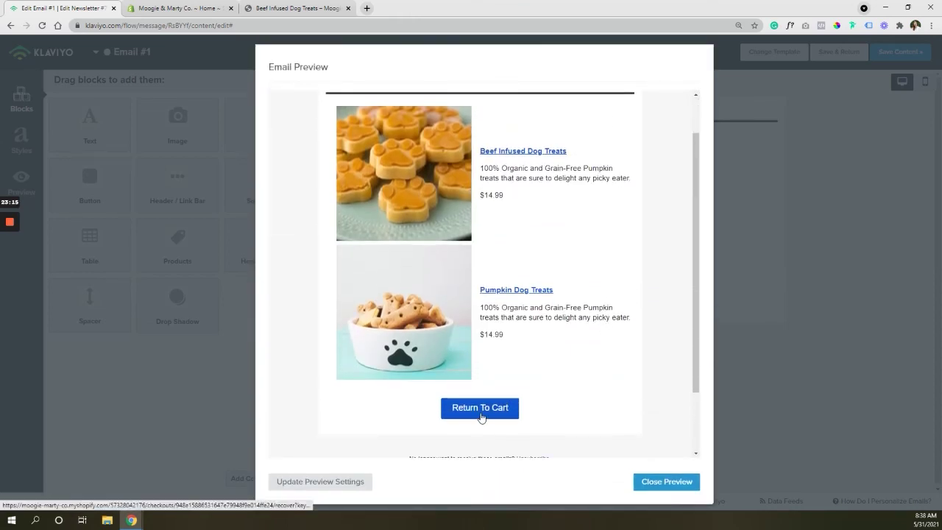
right_click(484, 416)
click(530, 320)
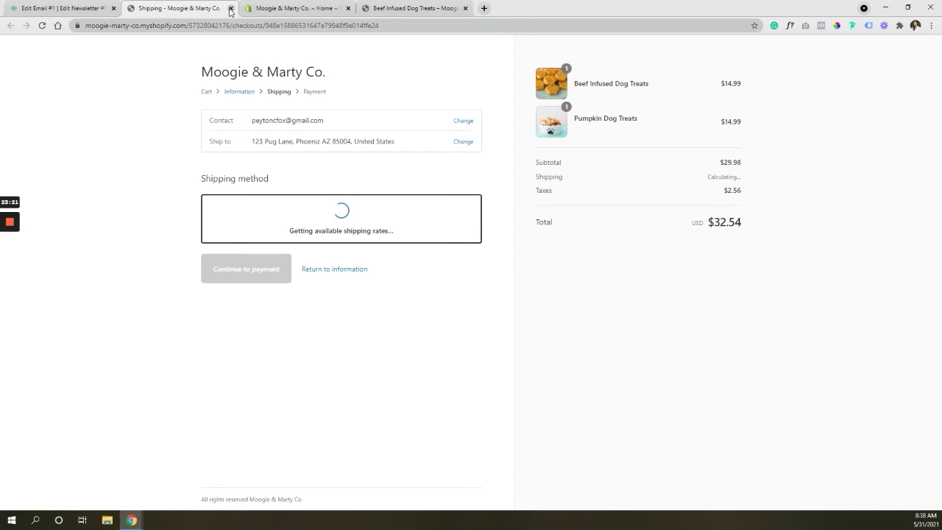
click(230, 10)
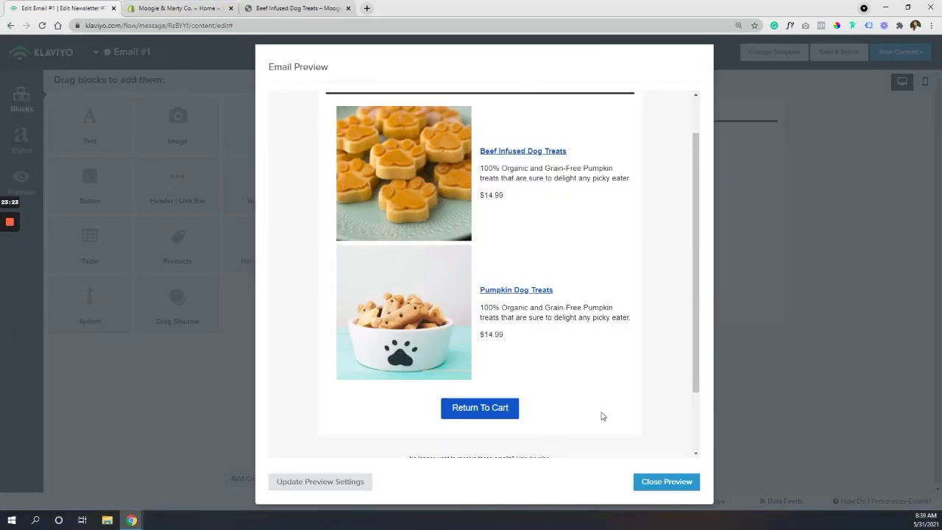